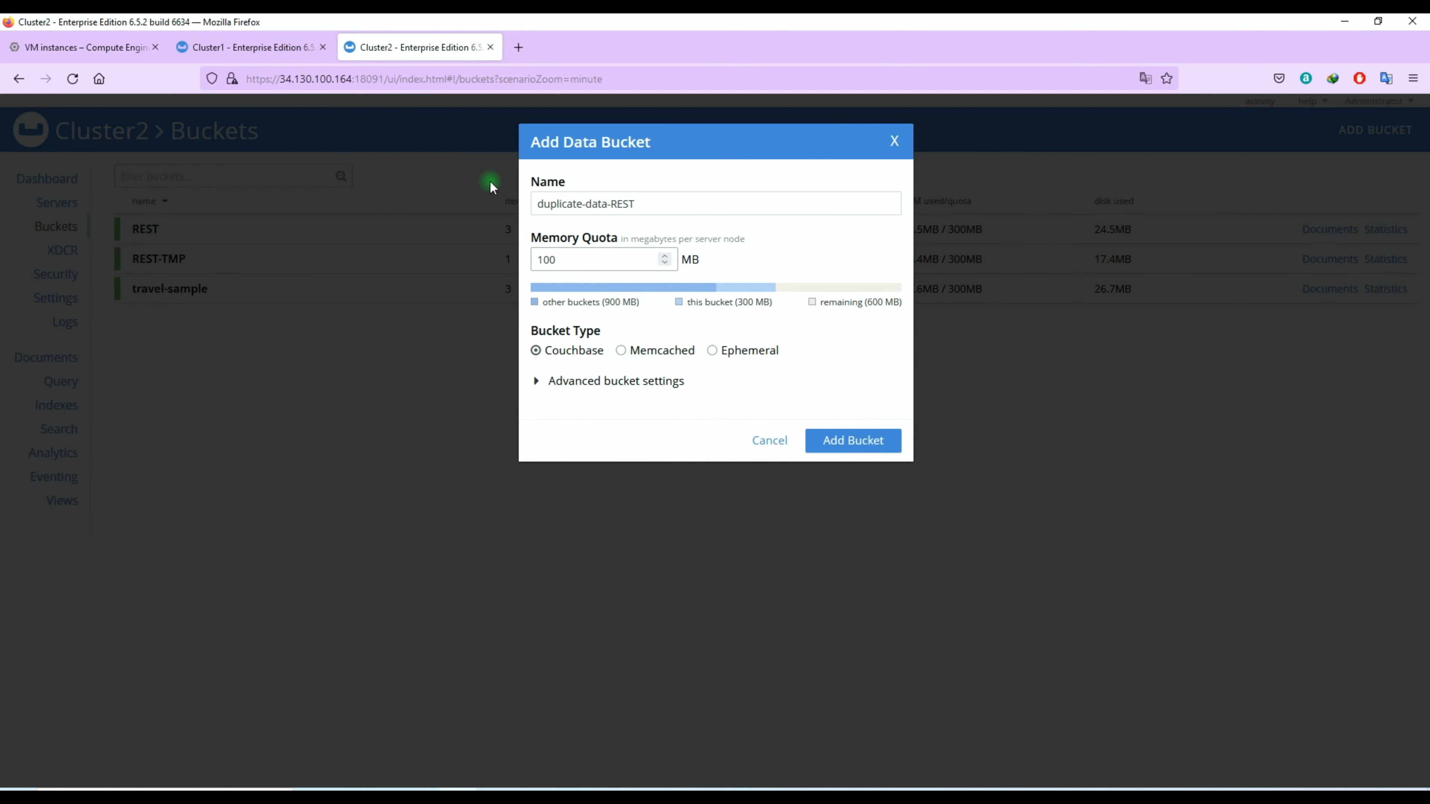
Step: Check the conflict resolution method of the REST bucket on Cluster1
click(251, 59)
click(239, 232)
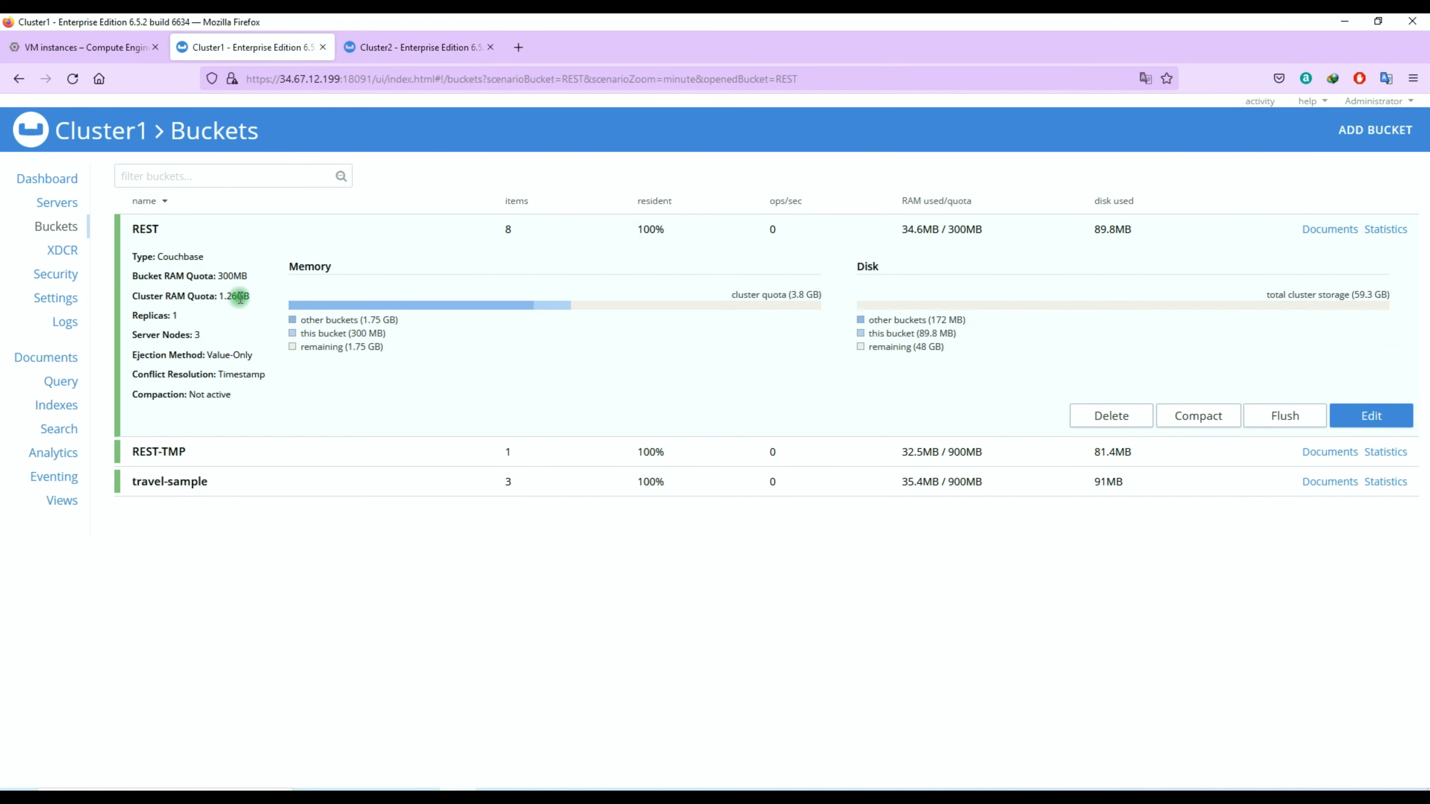
double_click(231, 375)
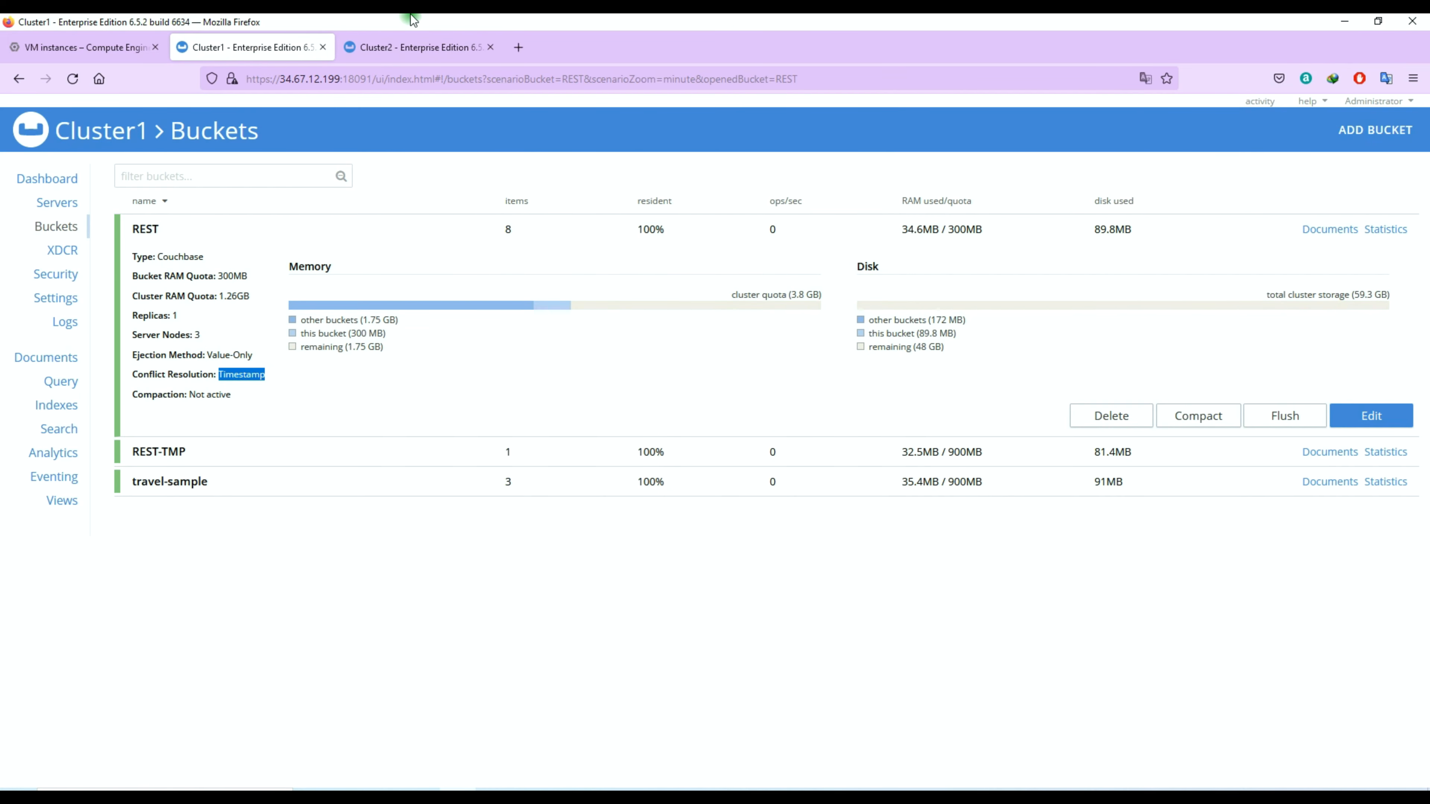
Step: On Cluster2, add the duplicate-data-REST bucket with its conflict resolution set to Timestamp
click(422, 47)
click(619, 381)
scroll(619, 397, down, 3)
click(669, 475)
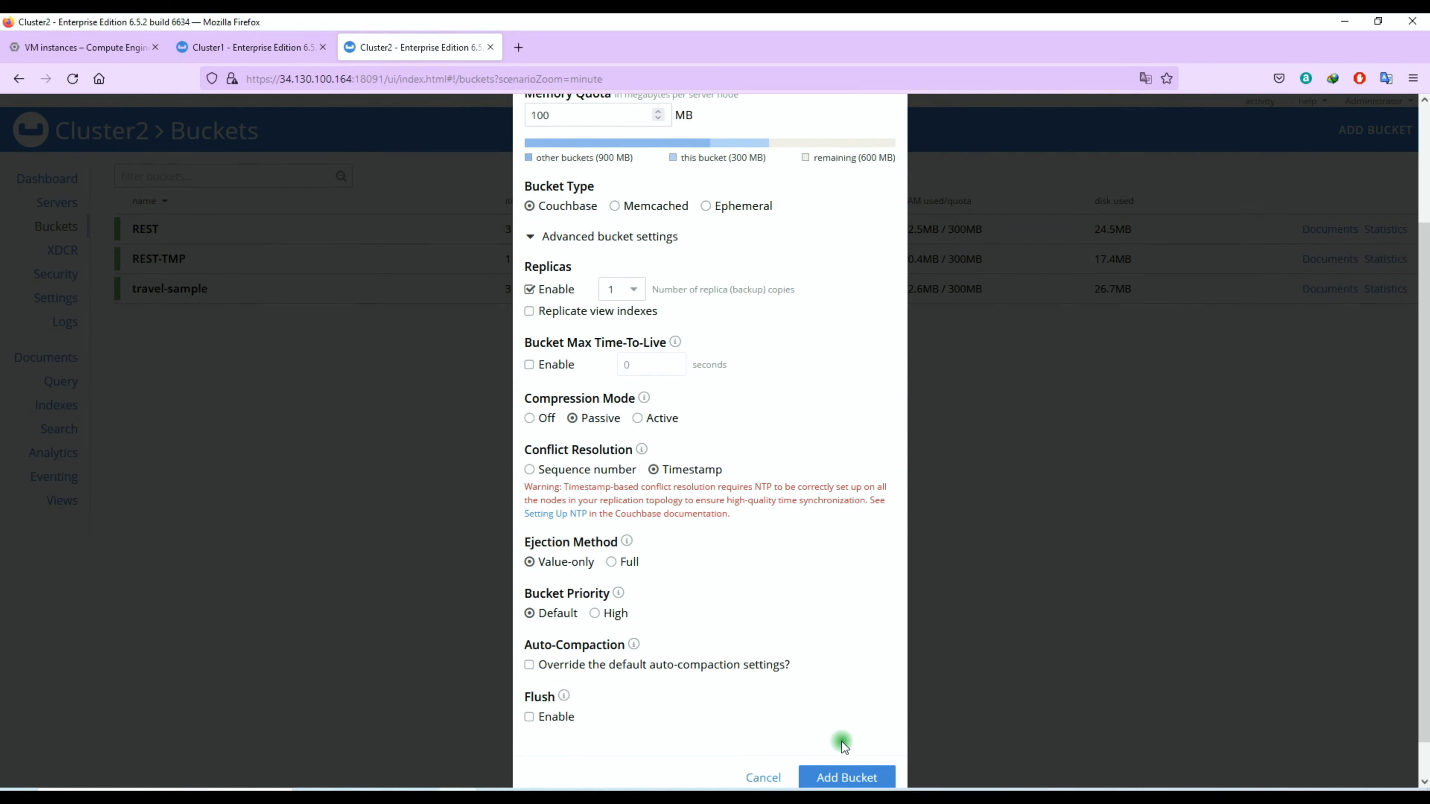
click(822, 773)
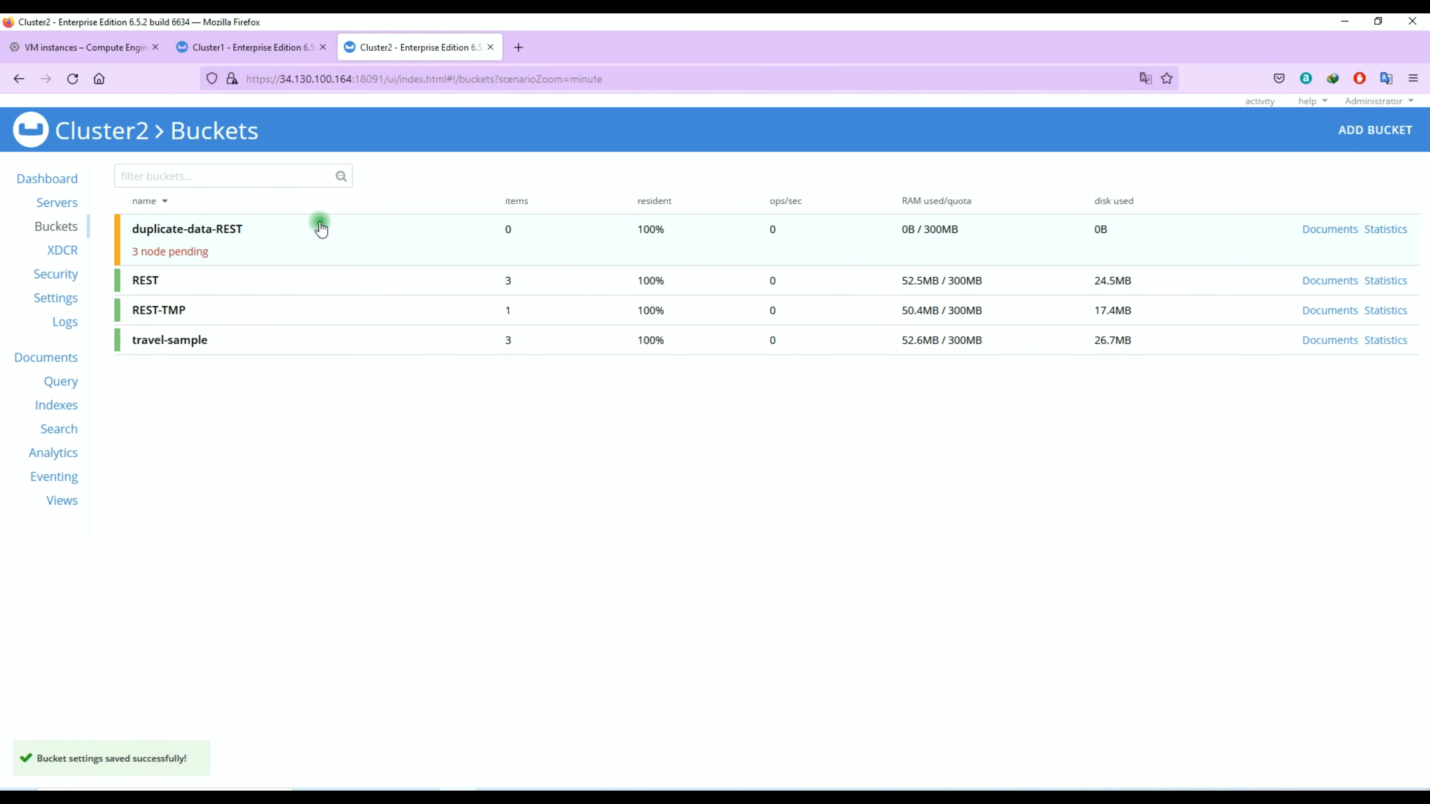
Step: On Cluster1, start a new XDCR replication from the REST bucket to the remote cluster MyCluster2
key(ctrl+Page_Up)
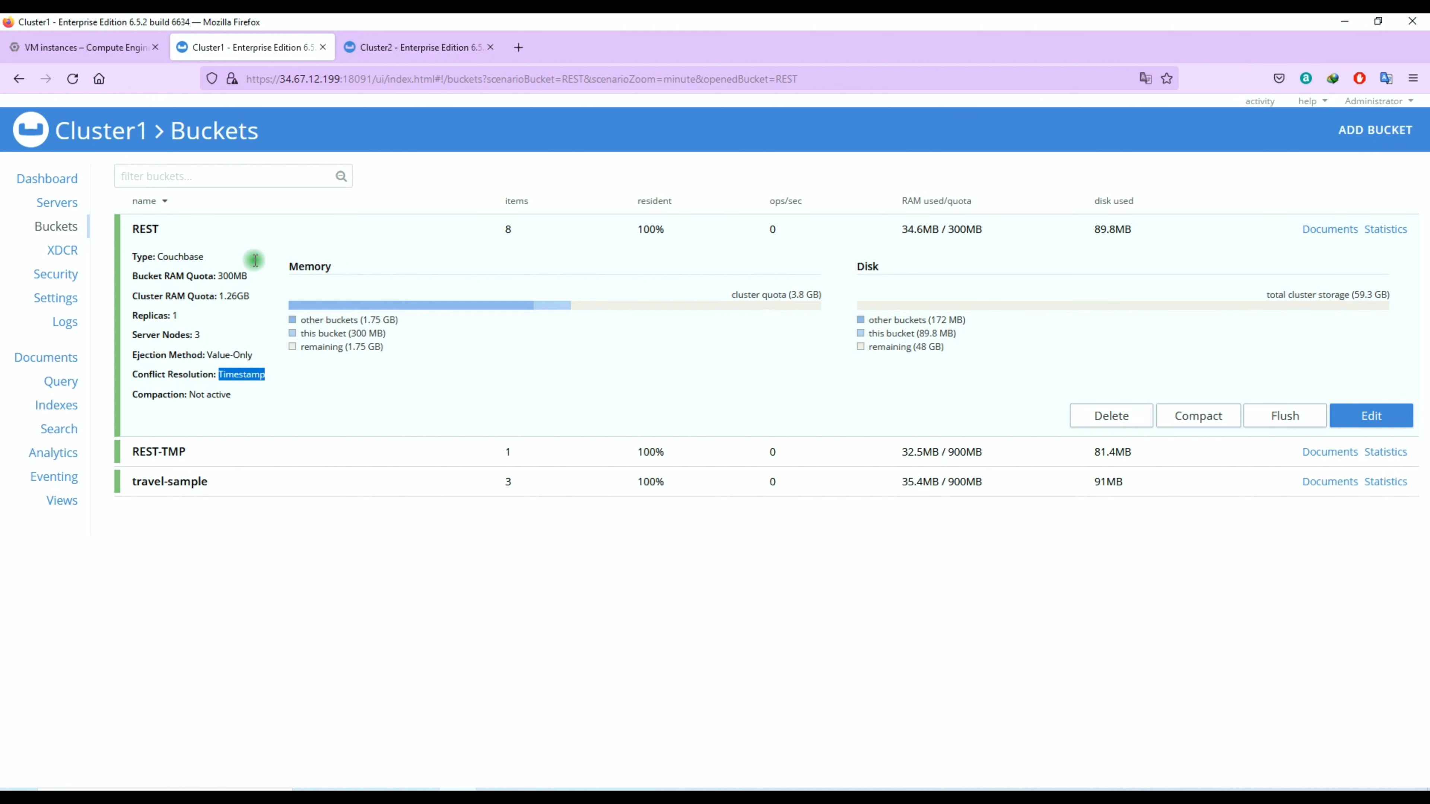
drag(172, 230, 138, 234)
click(140, 231)
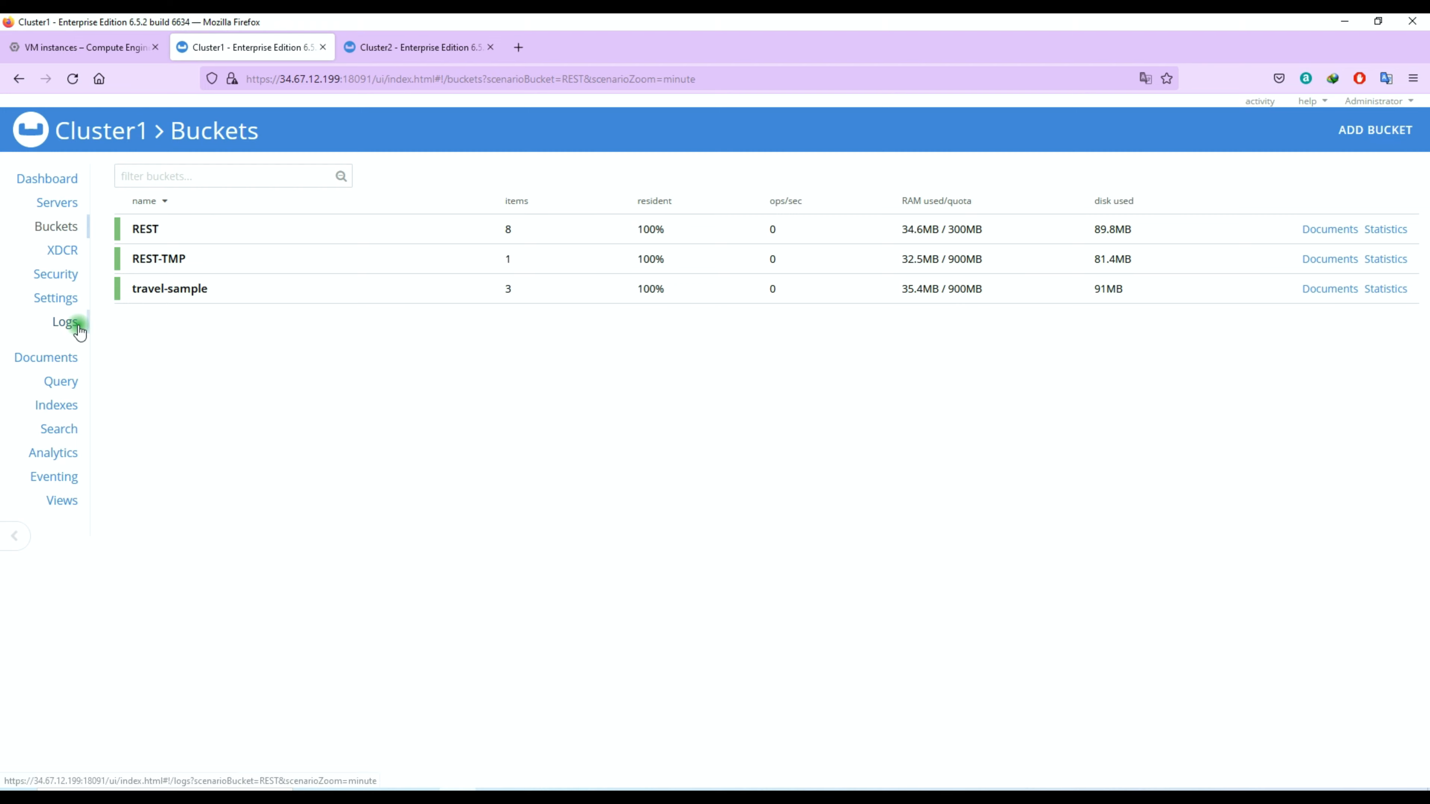
click(56, 251)
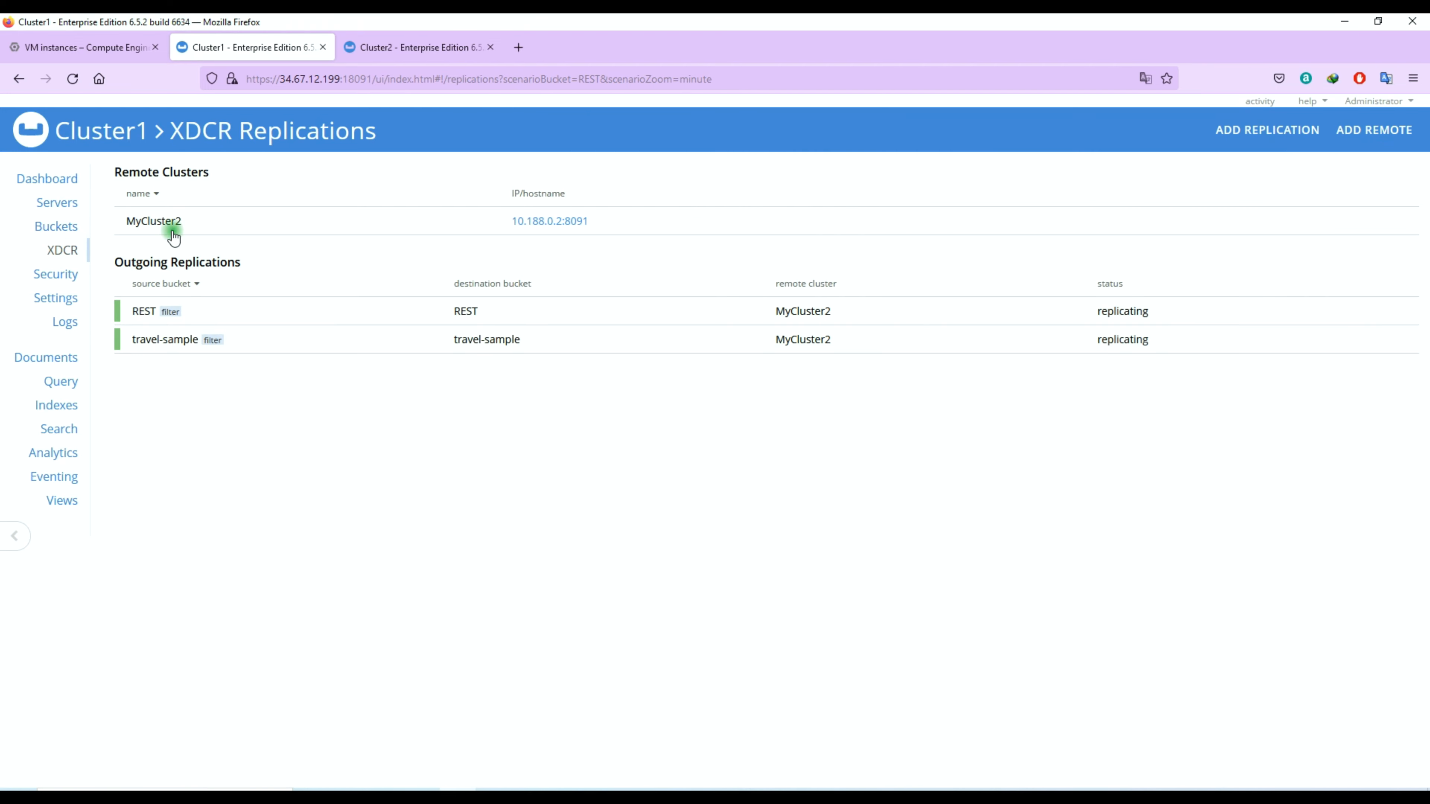
click(1268, 129)
click(726, 203)
click(727, 232)
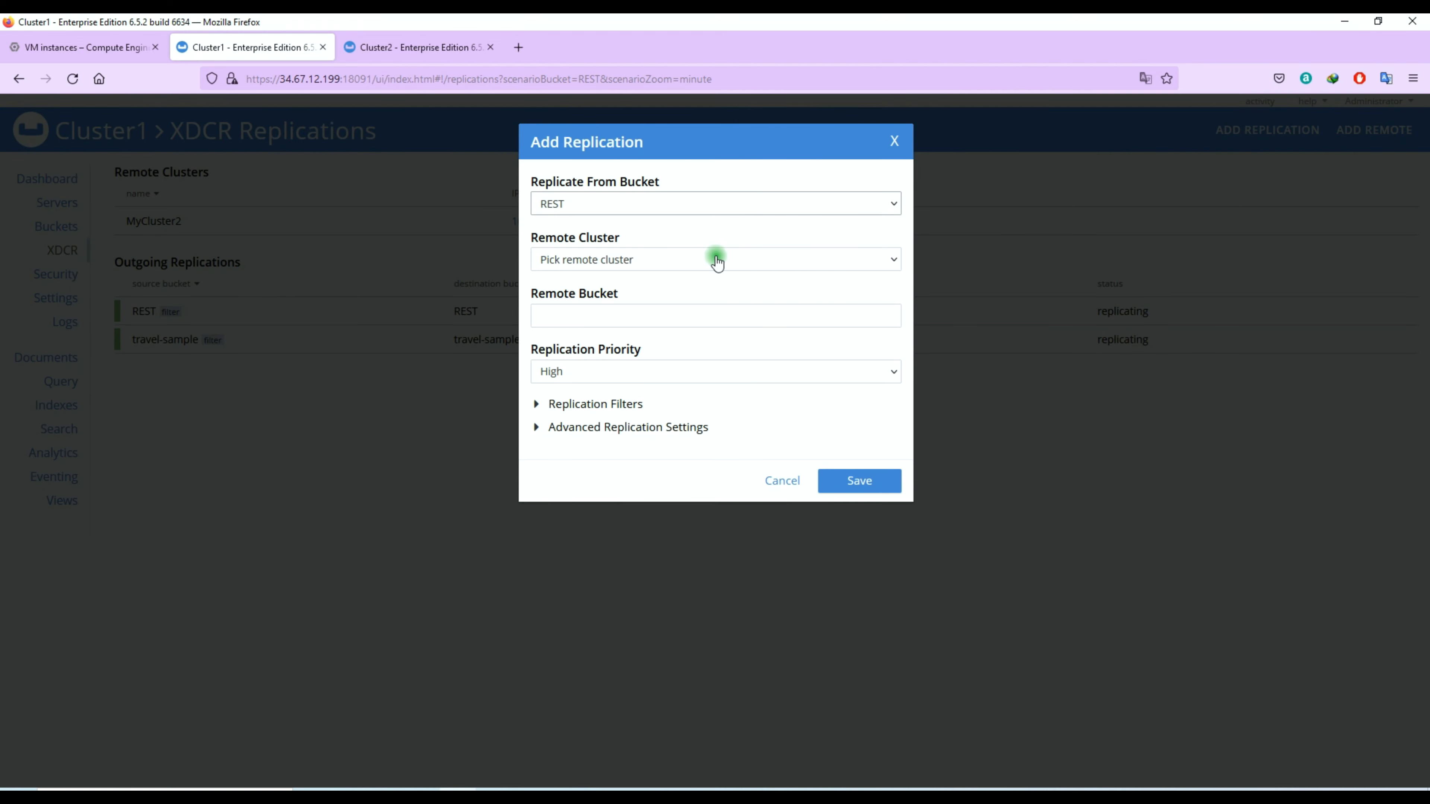
click(719, 260)
click(711, 282)
Step: Copy the duplicate-data-REST bucket name from Cluster2 and enter it as the replication's remote bucket
click(673, 323)
click(417, 50)
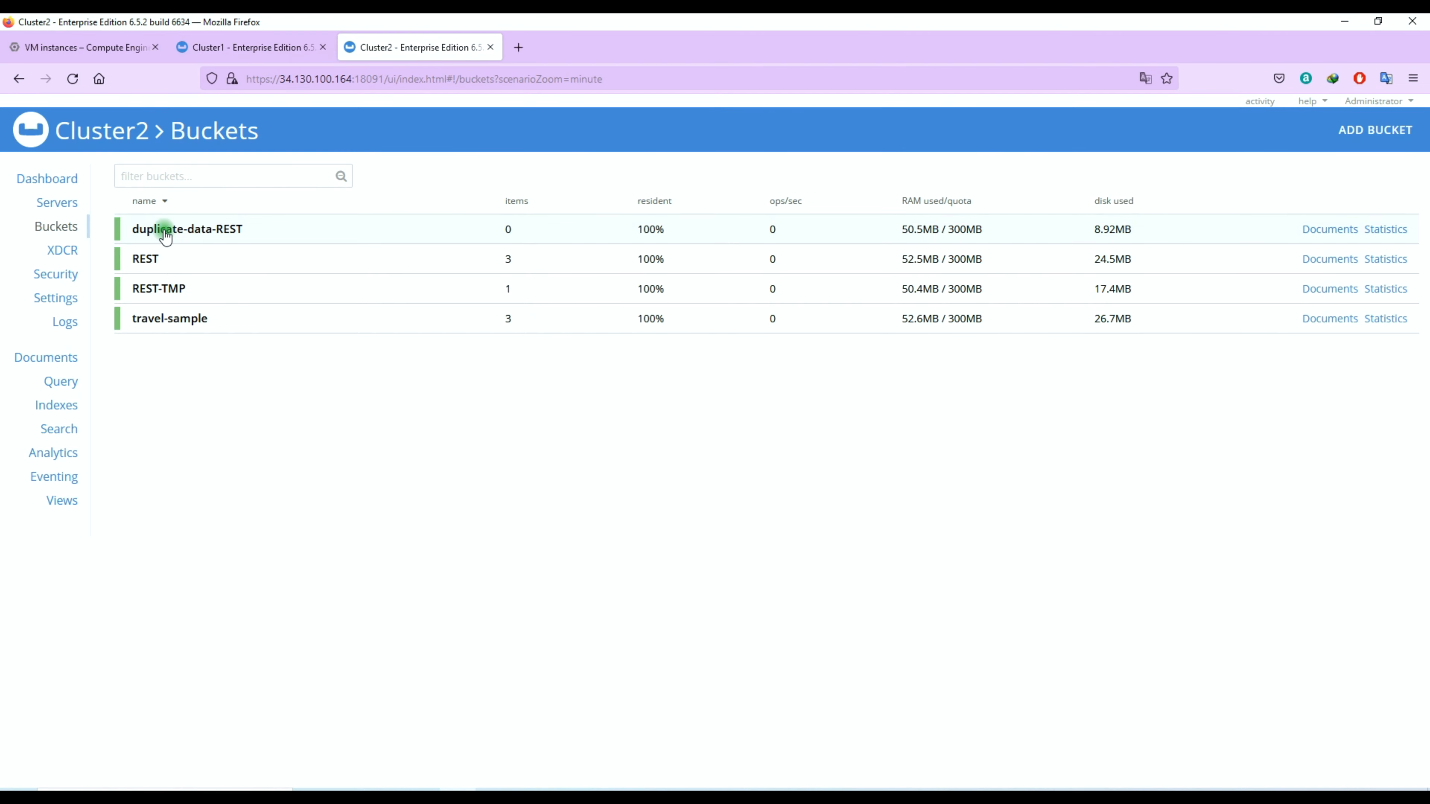
click(170, 230)
drag(244, 226, 134, 232)
key(ctrl+c)
right_click(155, 220)
click(188, 236)
click(313, 346)
click(298, 48)
right_click(585, 314)
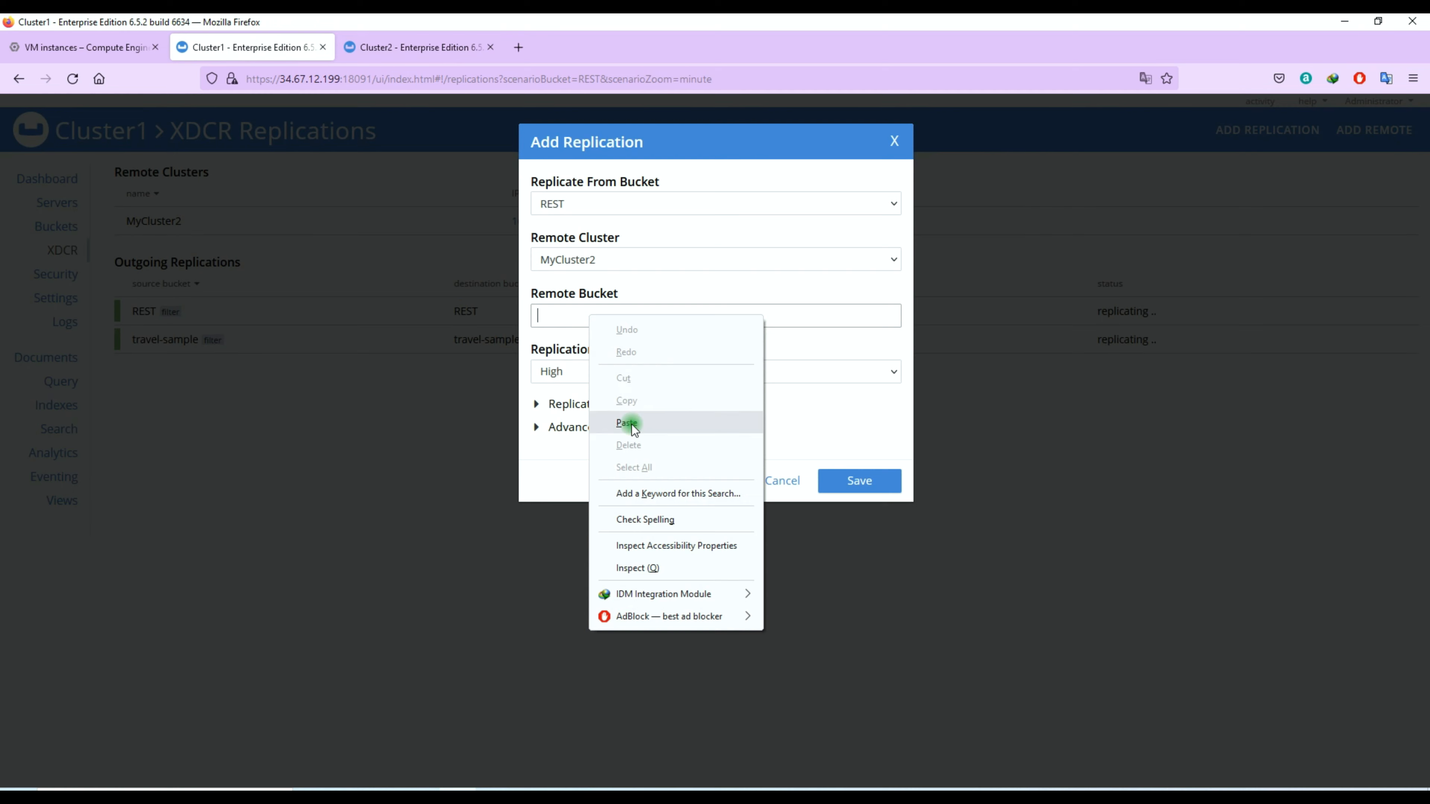
click(634, 420)
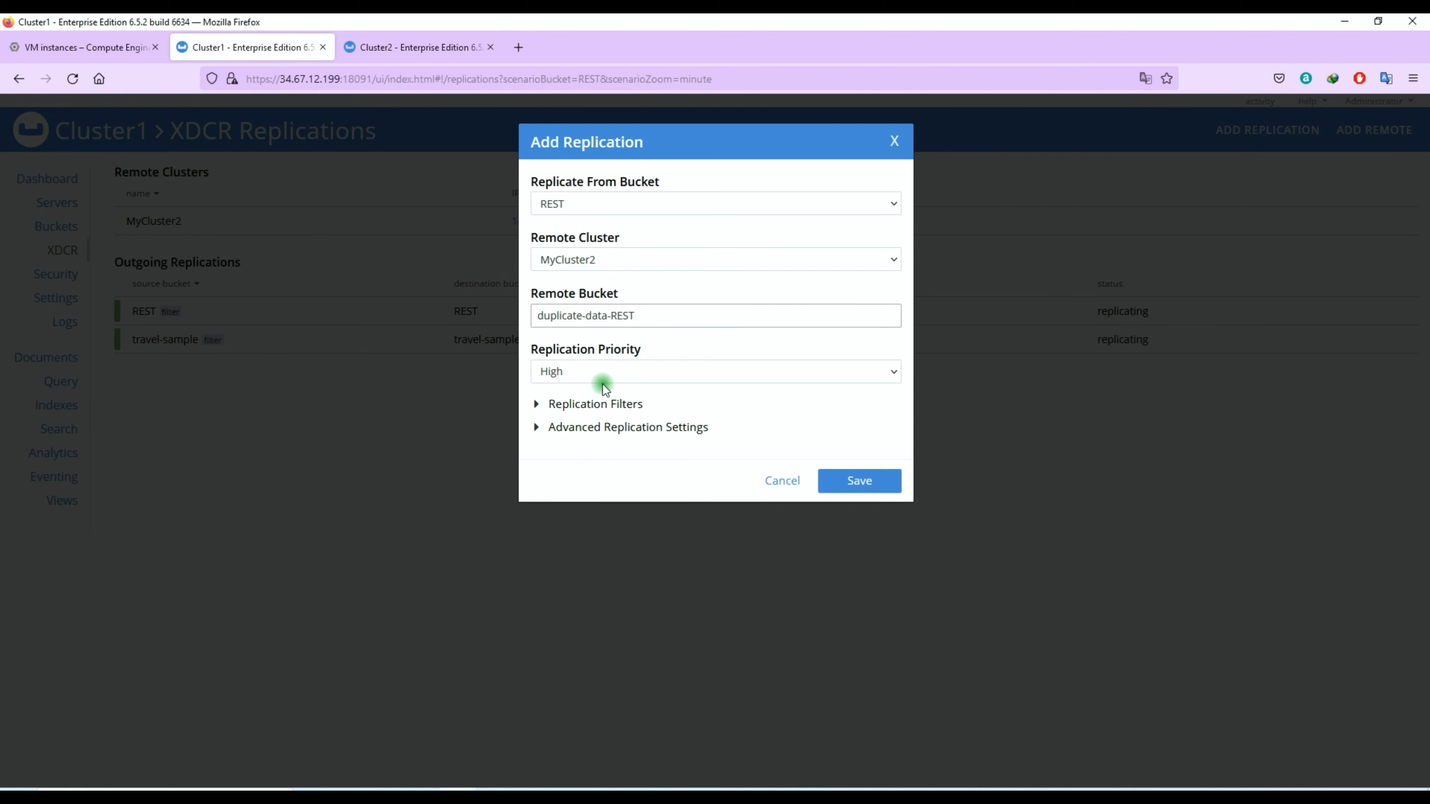
Step: Check the replication filter options, leave the filter expression empty and save the replication
click(860, 485)
click(541, 404)
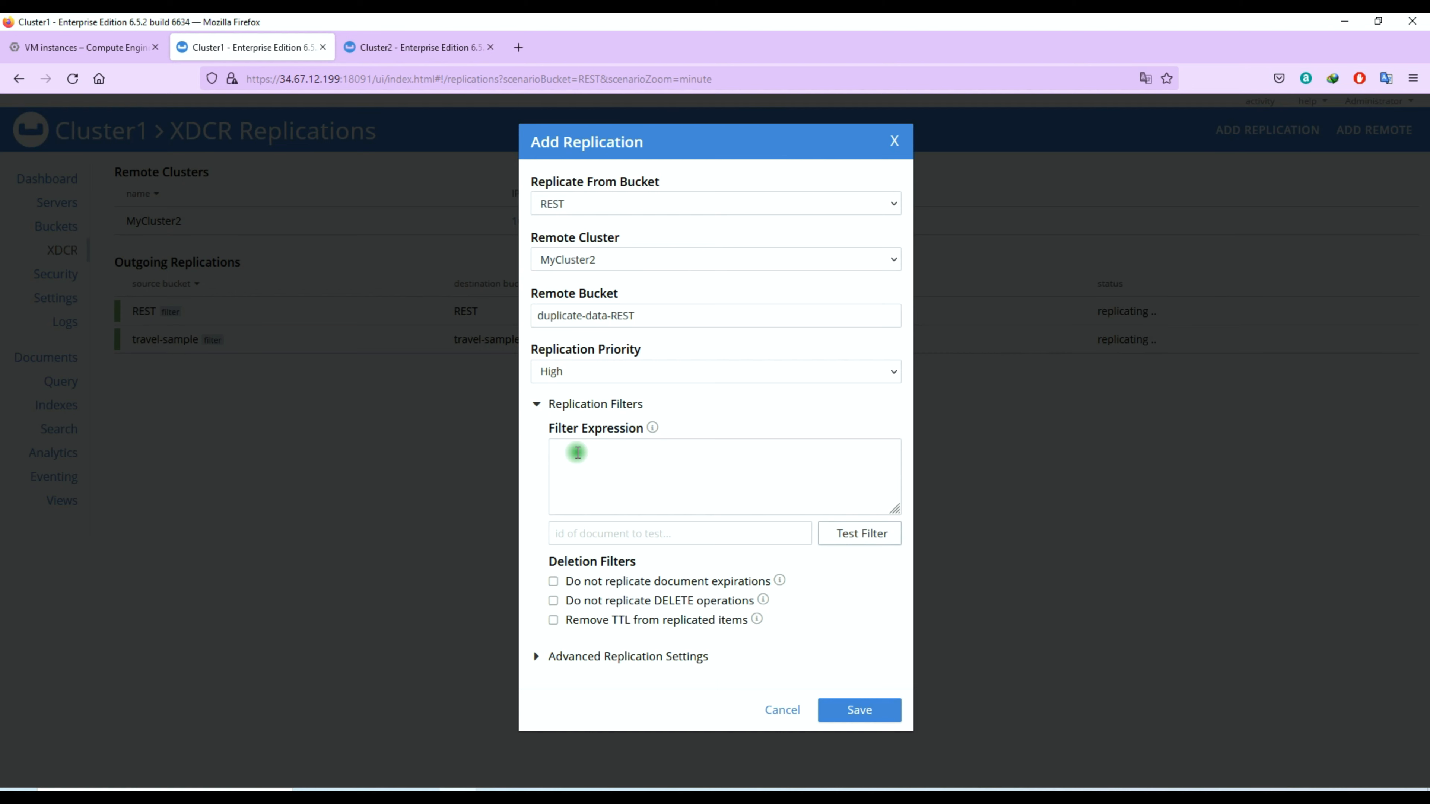
click(540, 404)
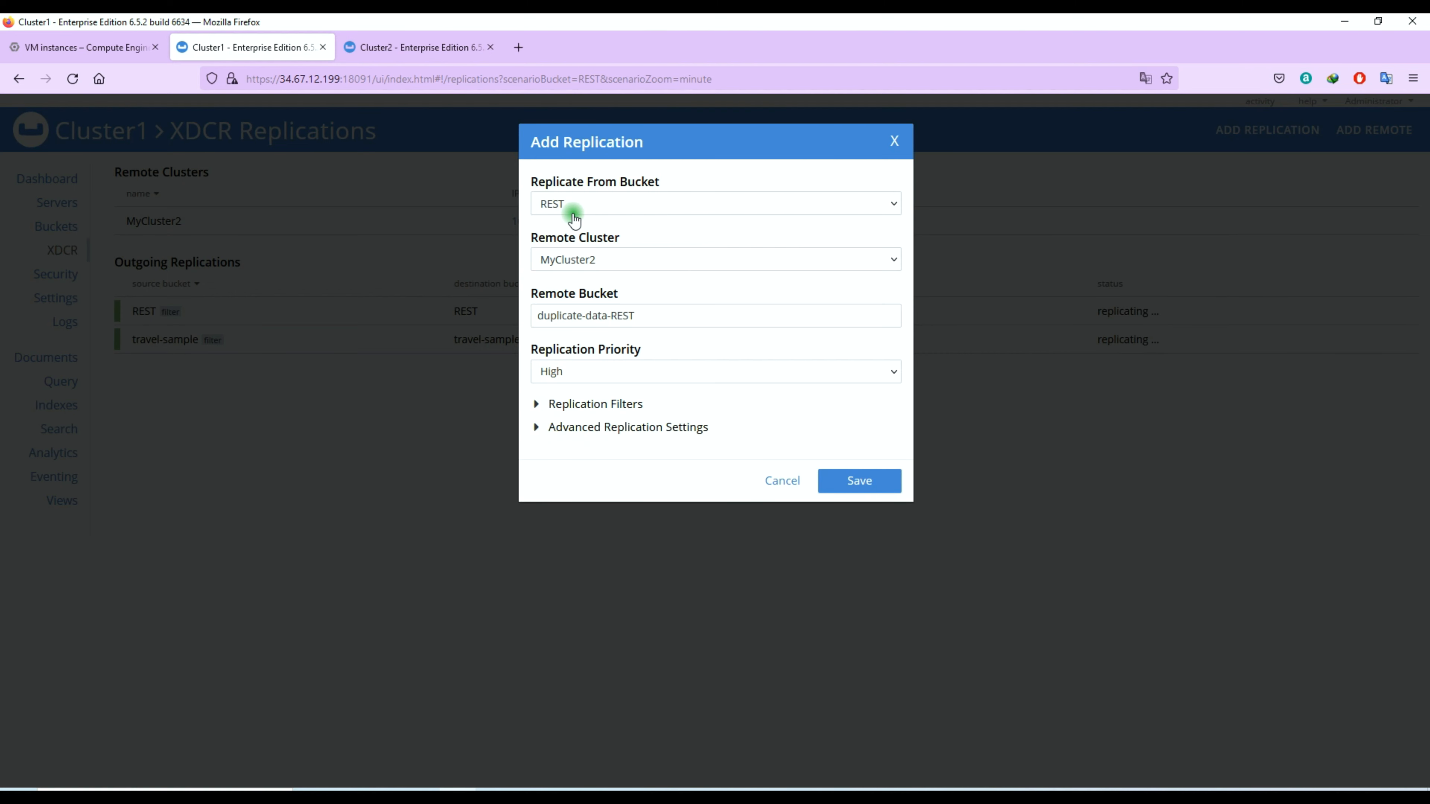
click(877, 485)
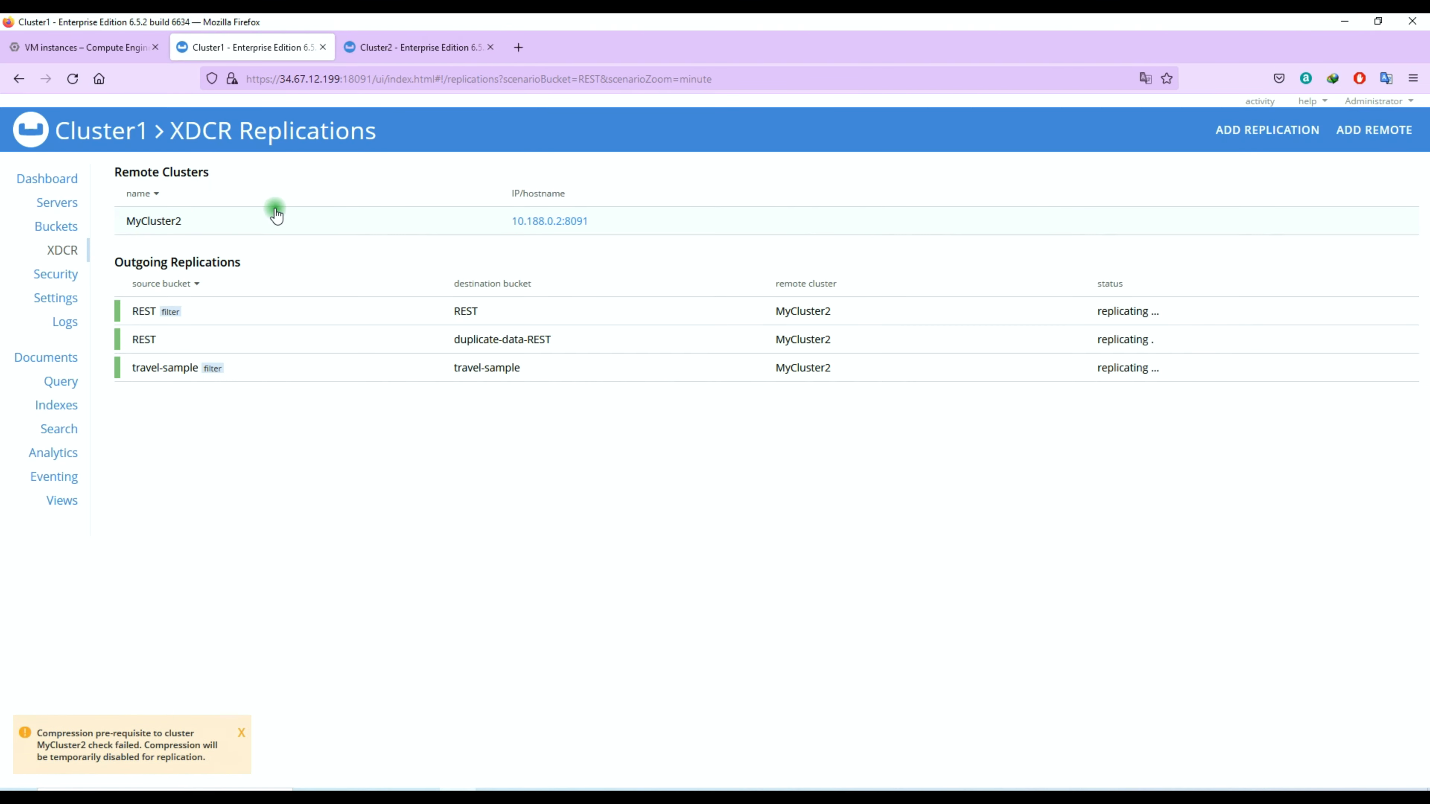
Step: View the bucket lists on Cluster1 and Cluster2 and check the item count of duplicate-data-REST
click(84, 228)
click(381, 50)
click(509, 231)
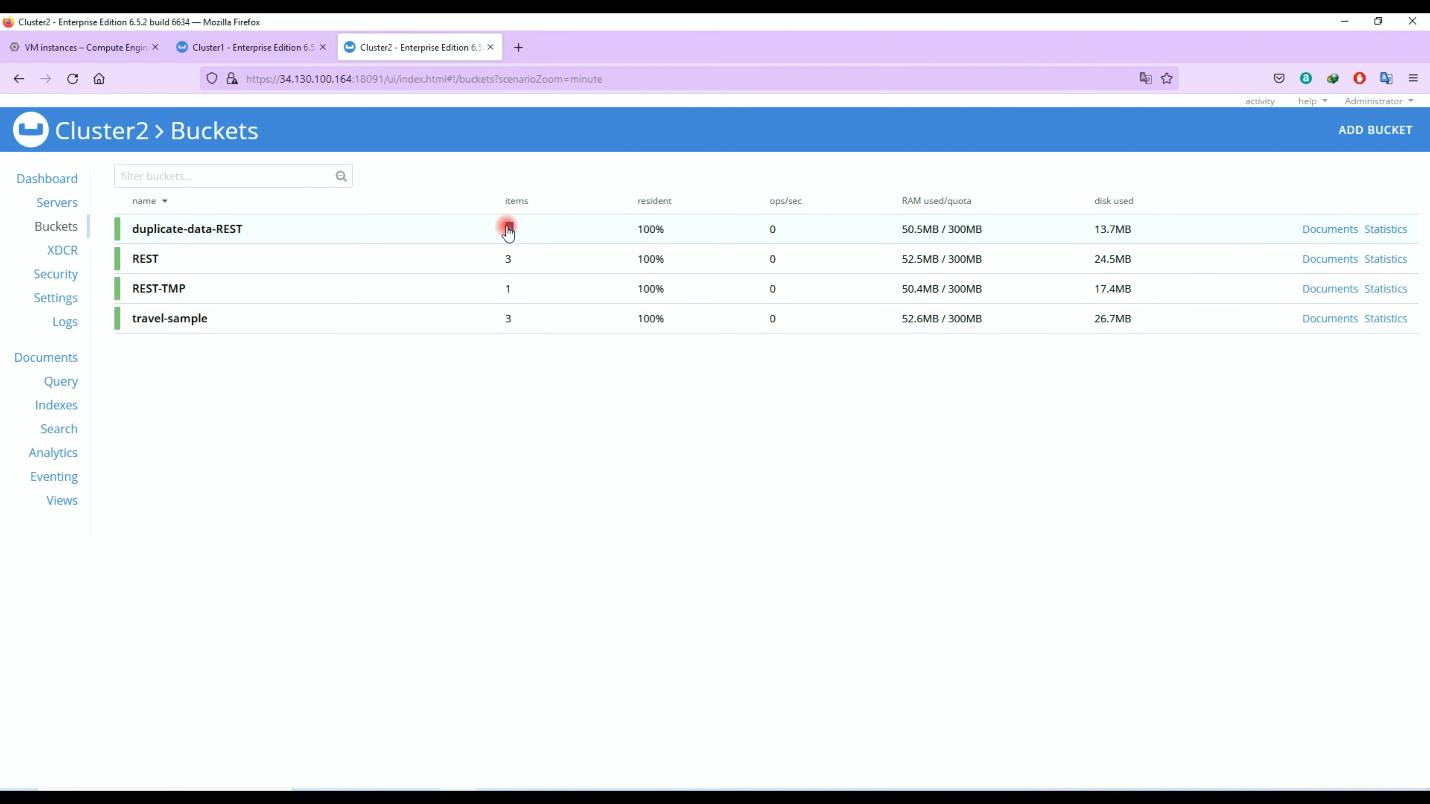
click(510, 232)
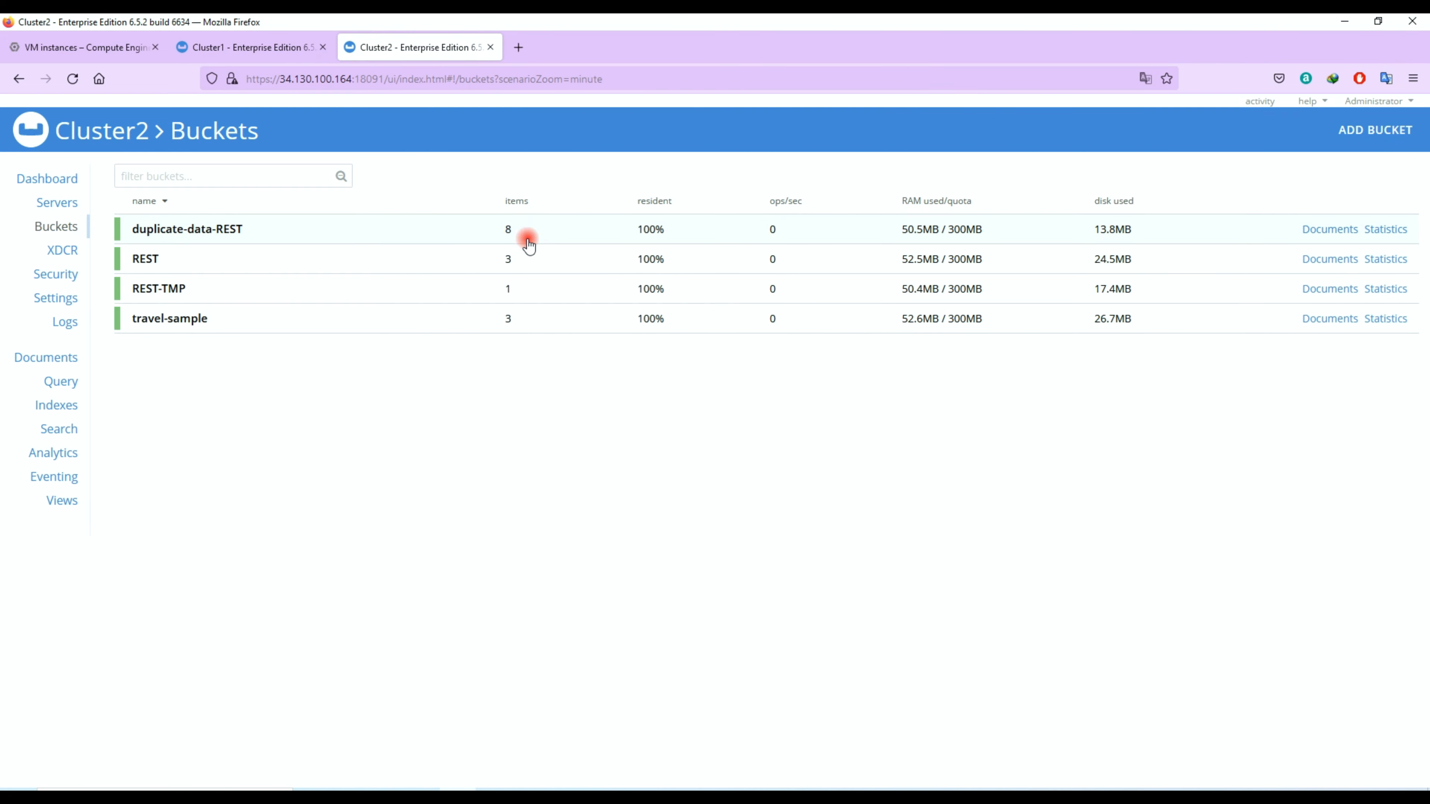
click(511, 231)
click(357, 226)
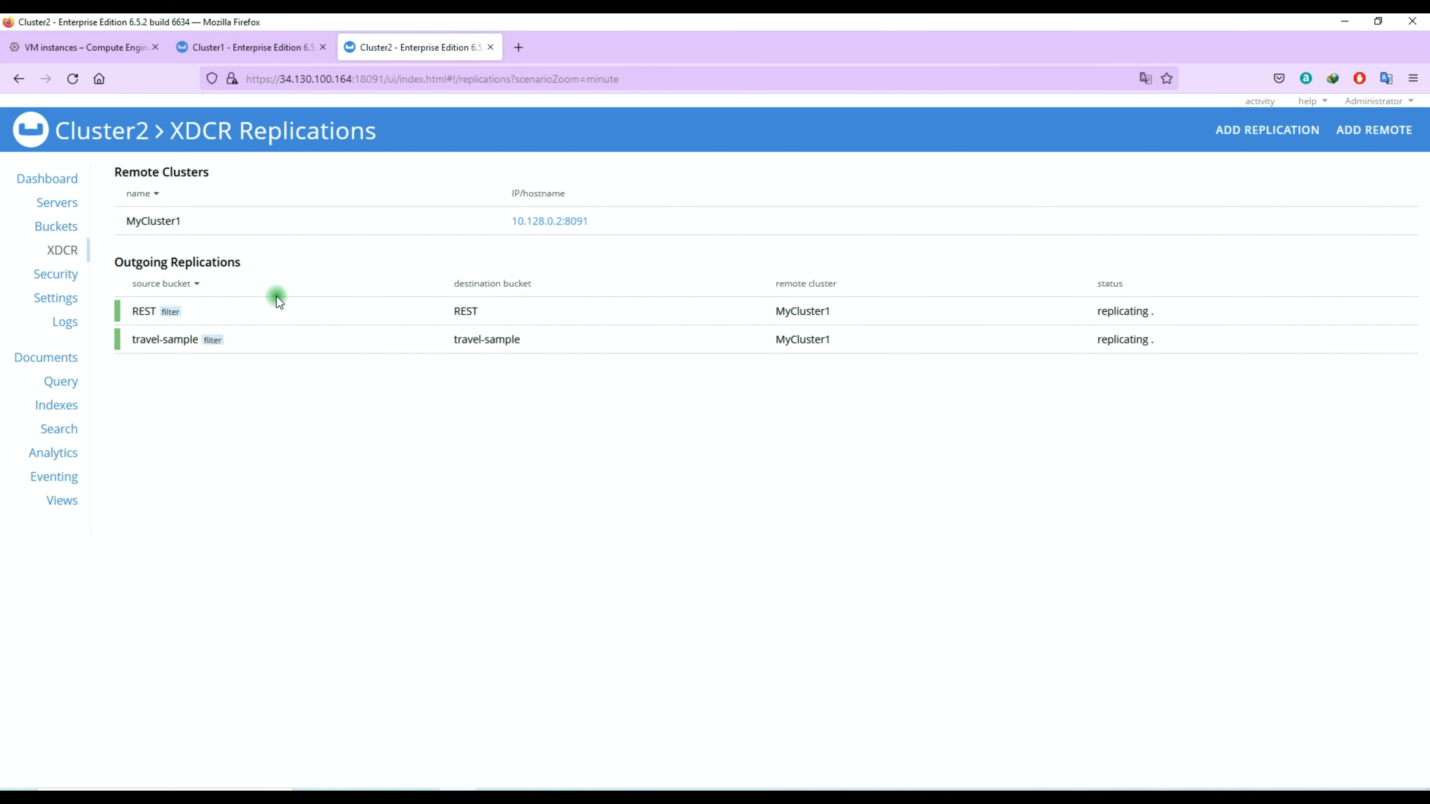
Step: Examine the XDCR stats of Cluster2's outgoing REST replication over the hour interval, then collapse its details
click(314, 311)
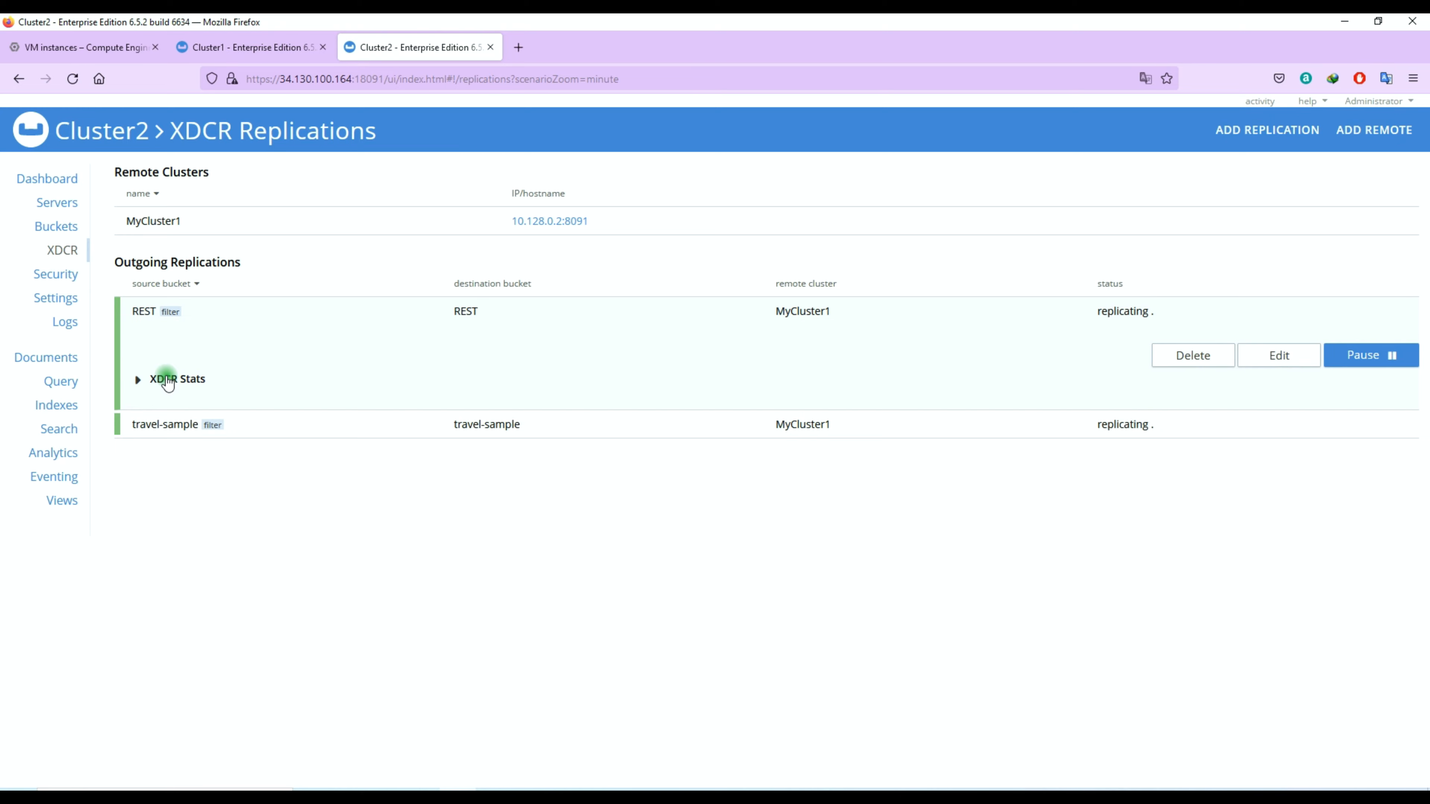
click(168, 380)
click(252, 378)
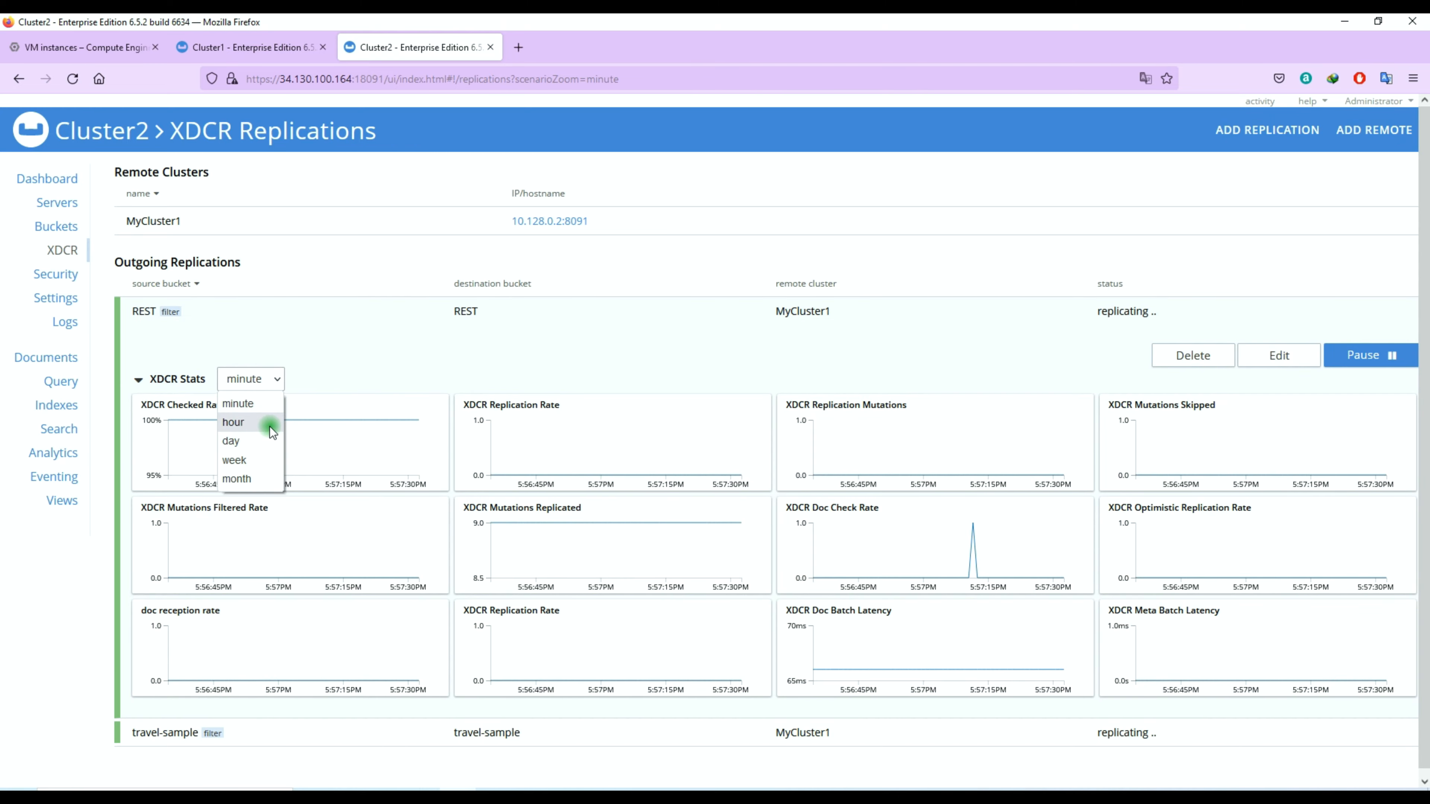
click(270, 427)
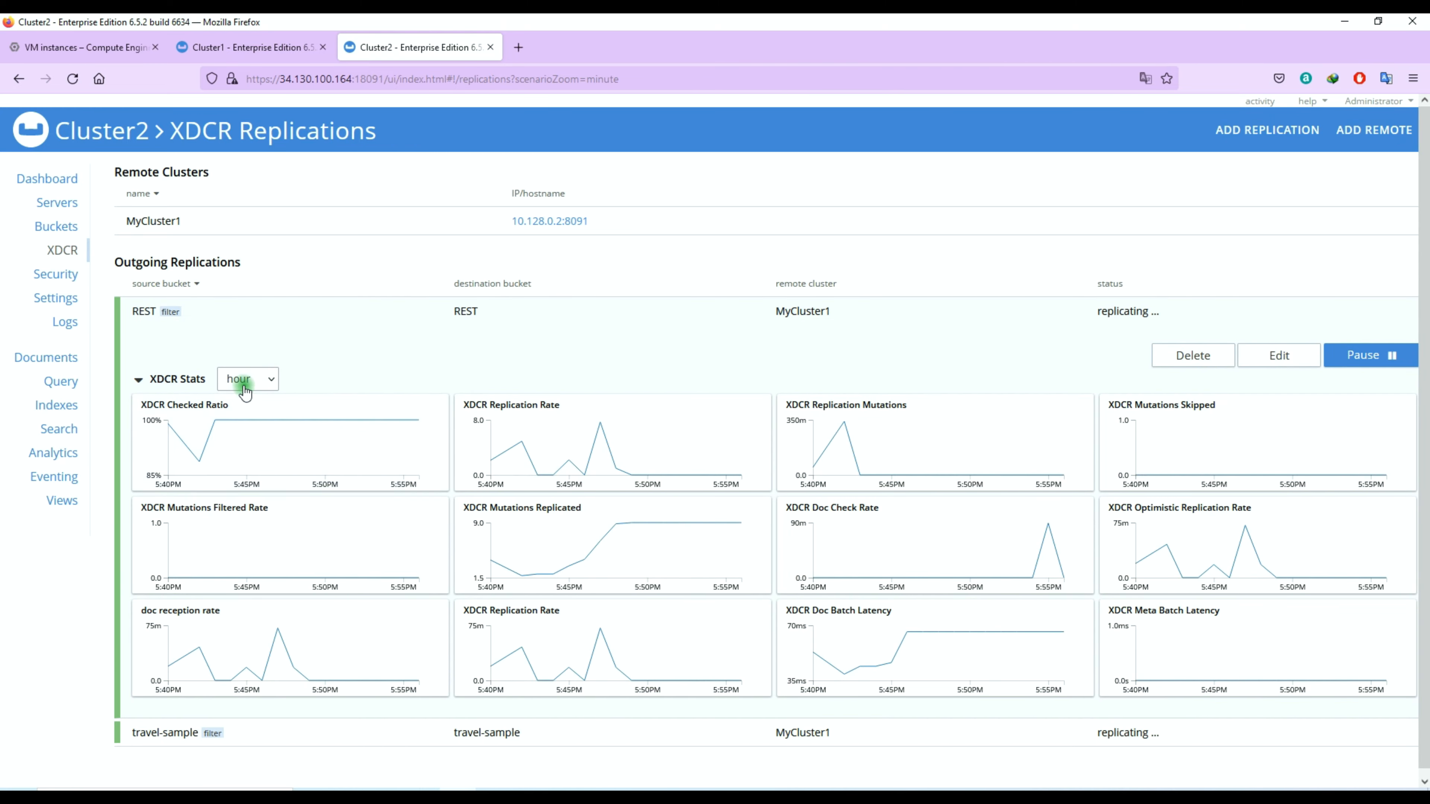
mouse_move(603, 433)
mouse_move(847, 435)
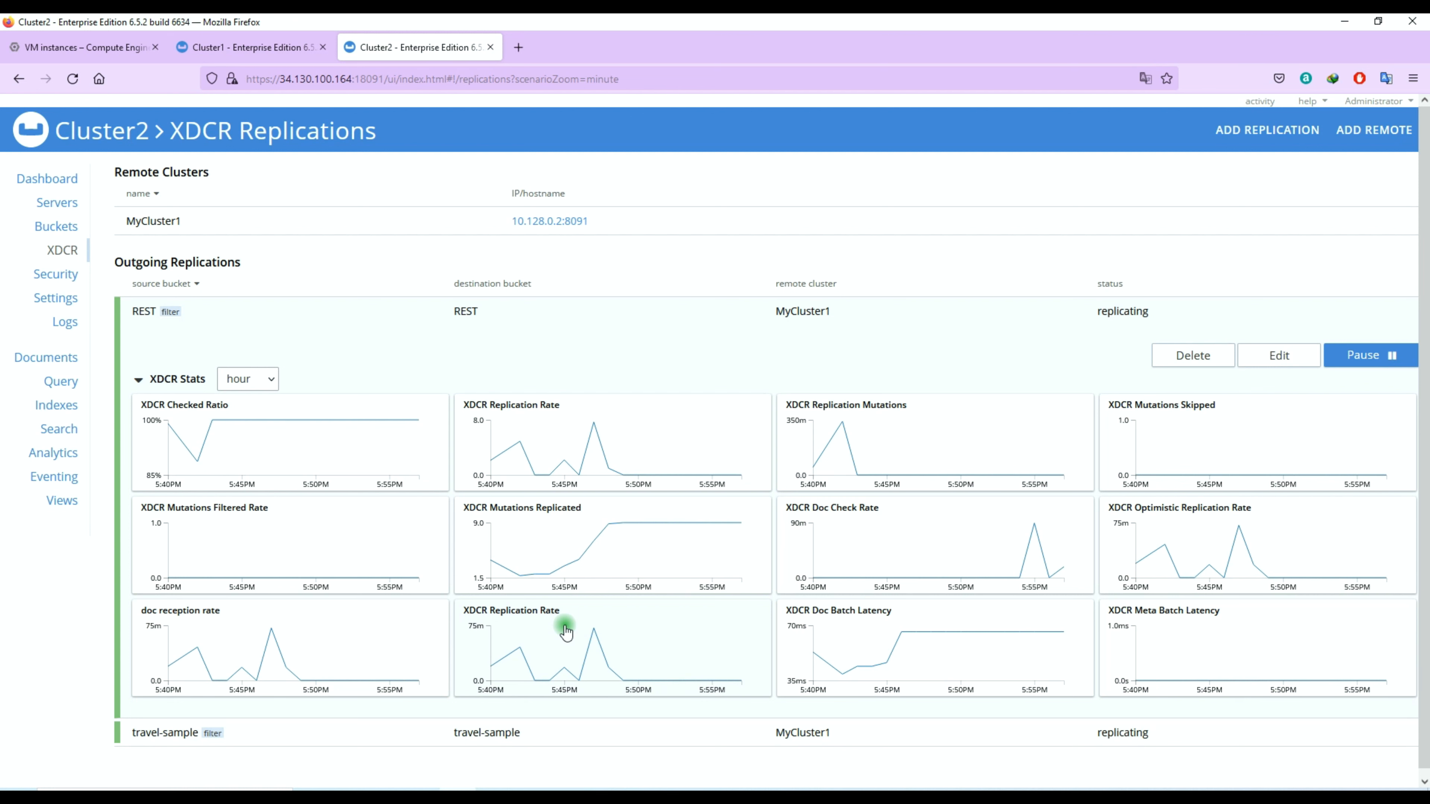
click(186, 379)
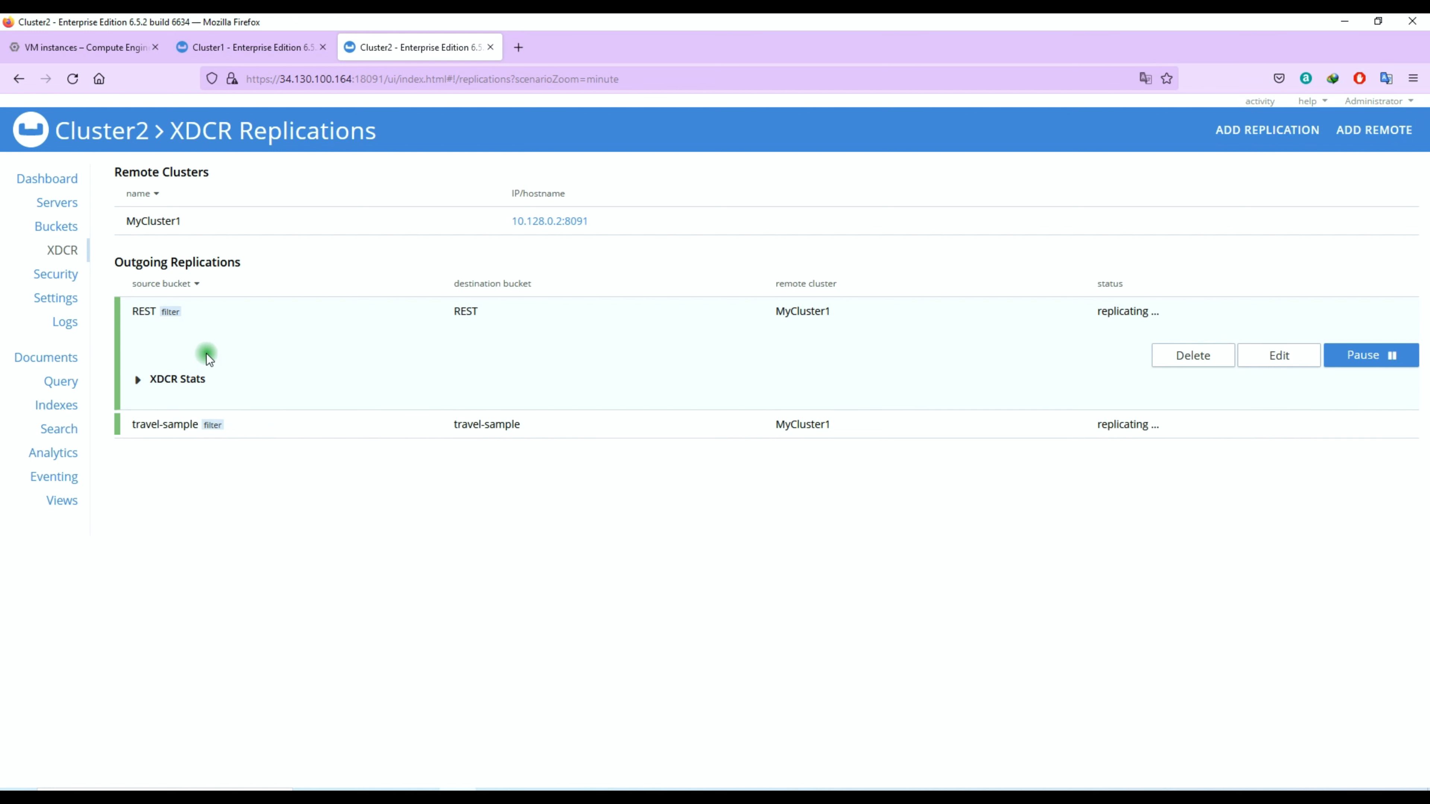
click(207, 354)
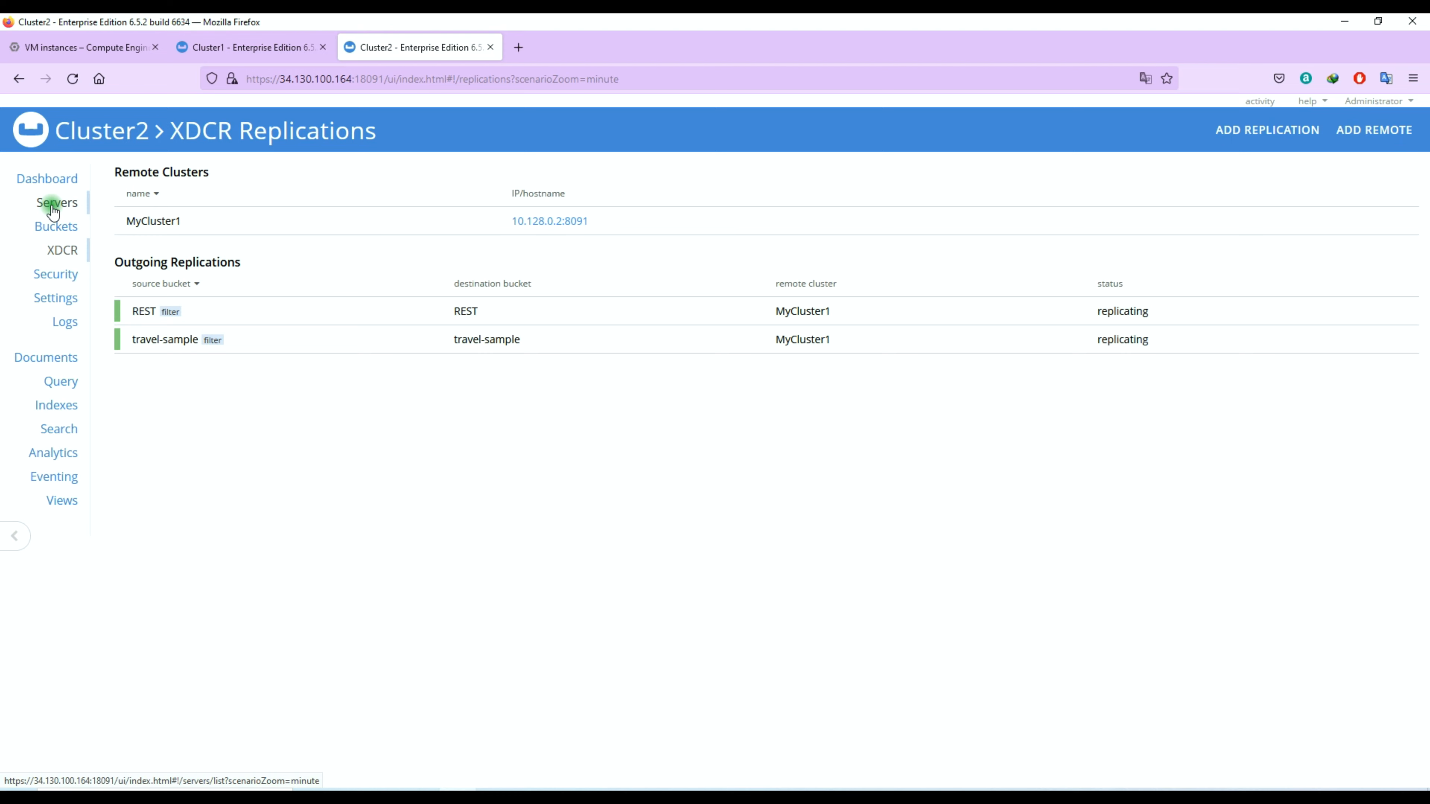
Step: Open the statistics of Cluster2's REST bucket and search the page for "xdcr"
click(56, 226)
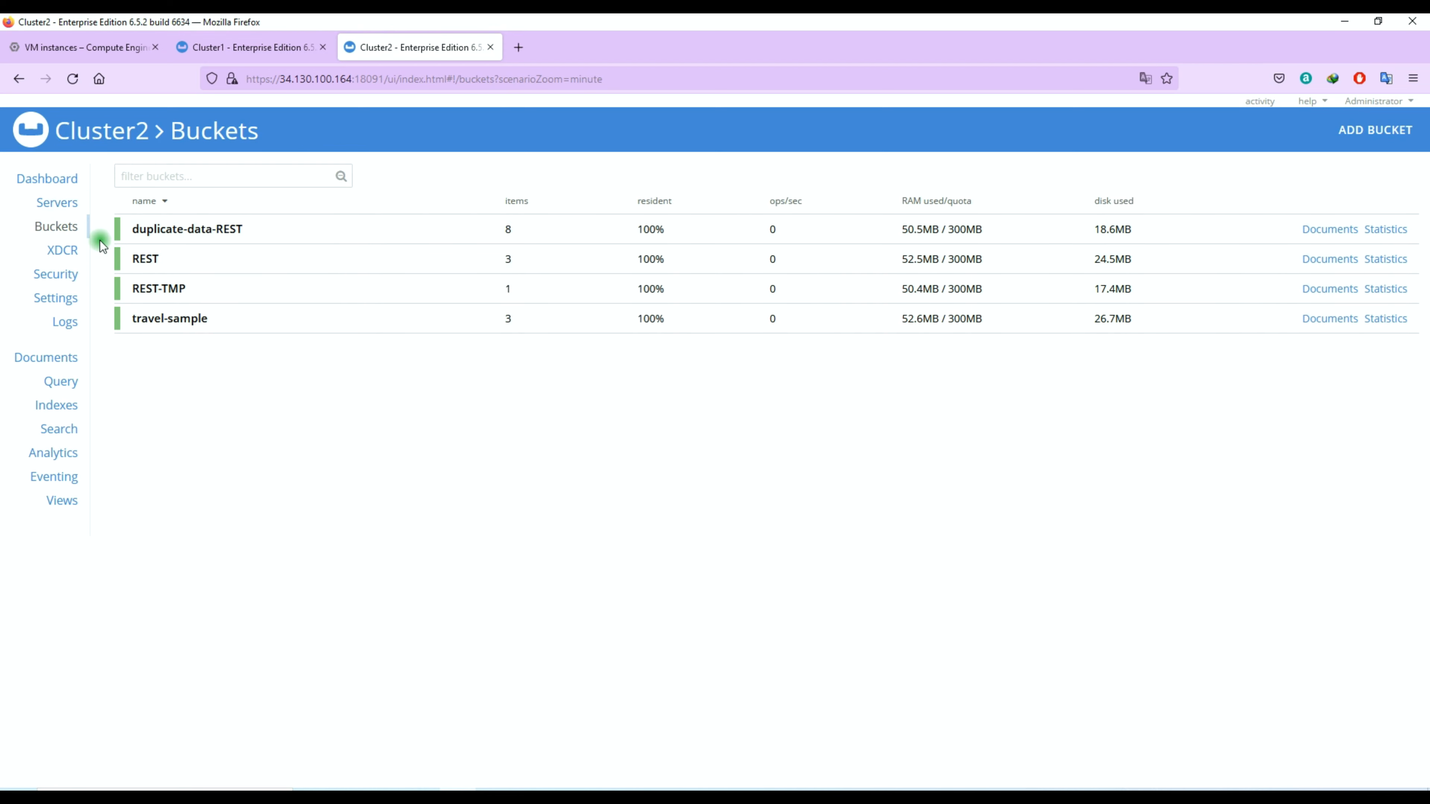
click(1388, 259)
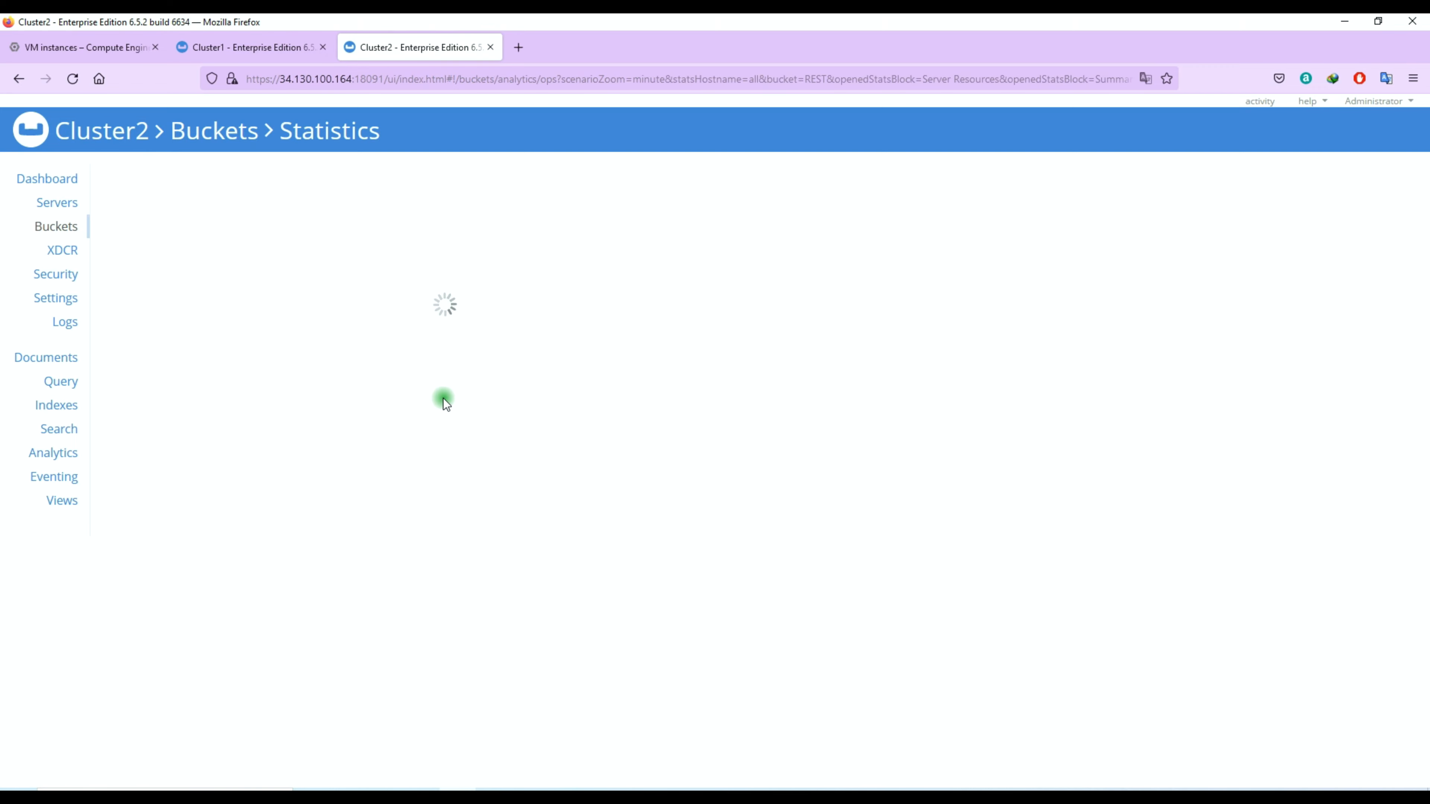
key(ctrl+f)
text(xdc)
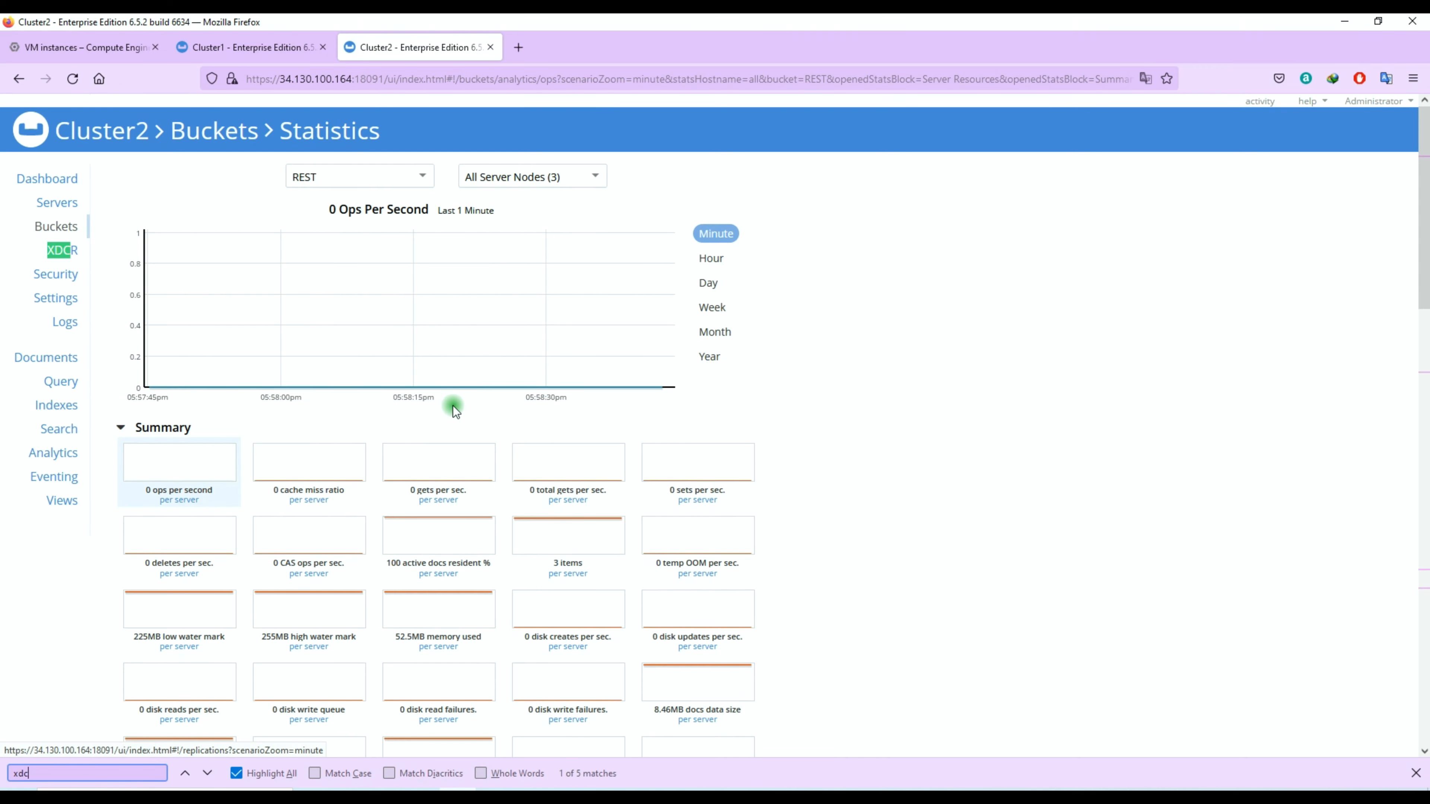
text(r)
key(Return)
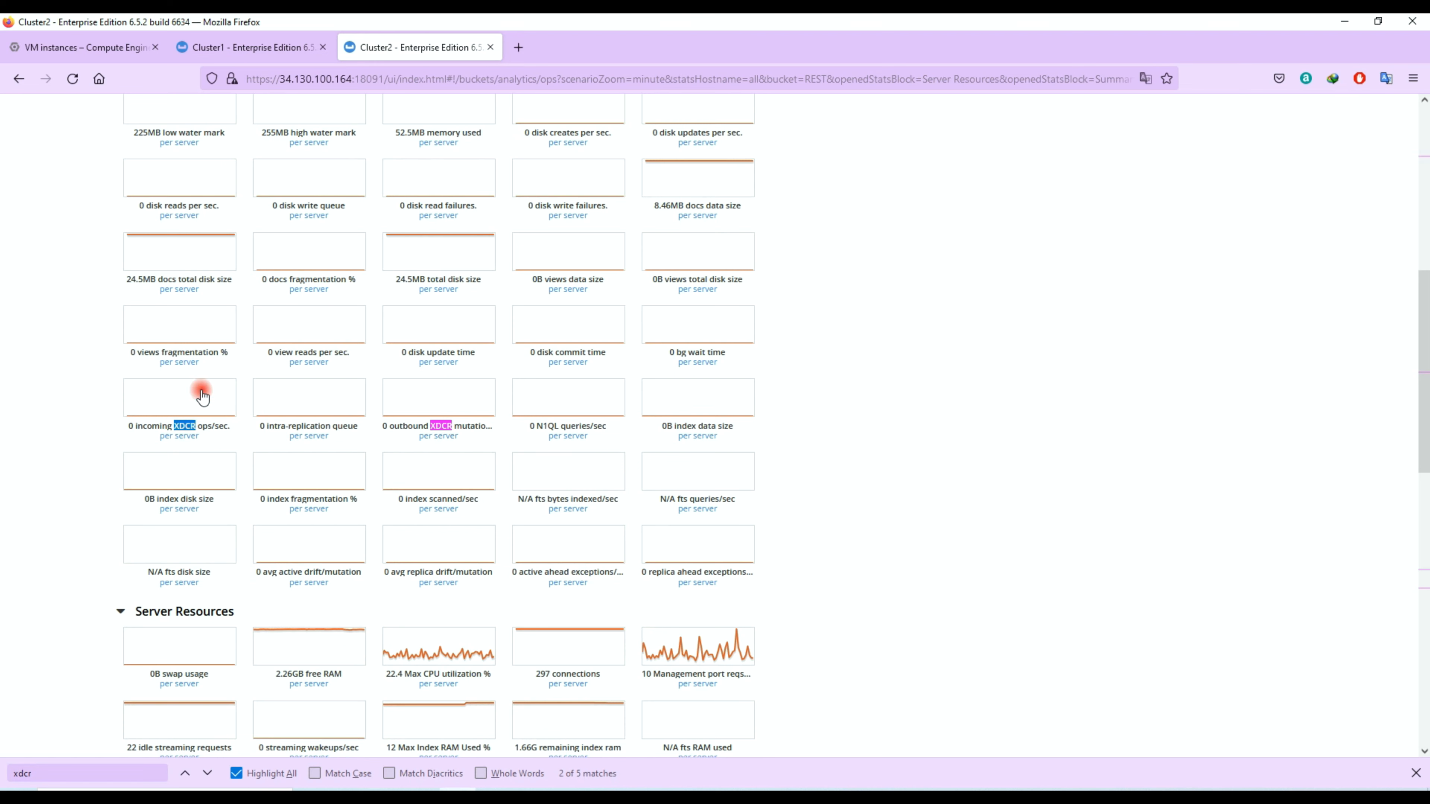
Step: Chart the incoming XDCR operations and the outbound XDCR mutations of the REST bucket over the last hour
click(200, 409)
scroll(87, 432, up, 6)
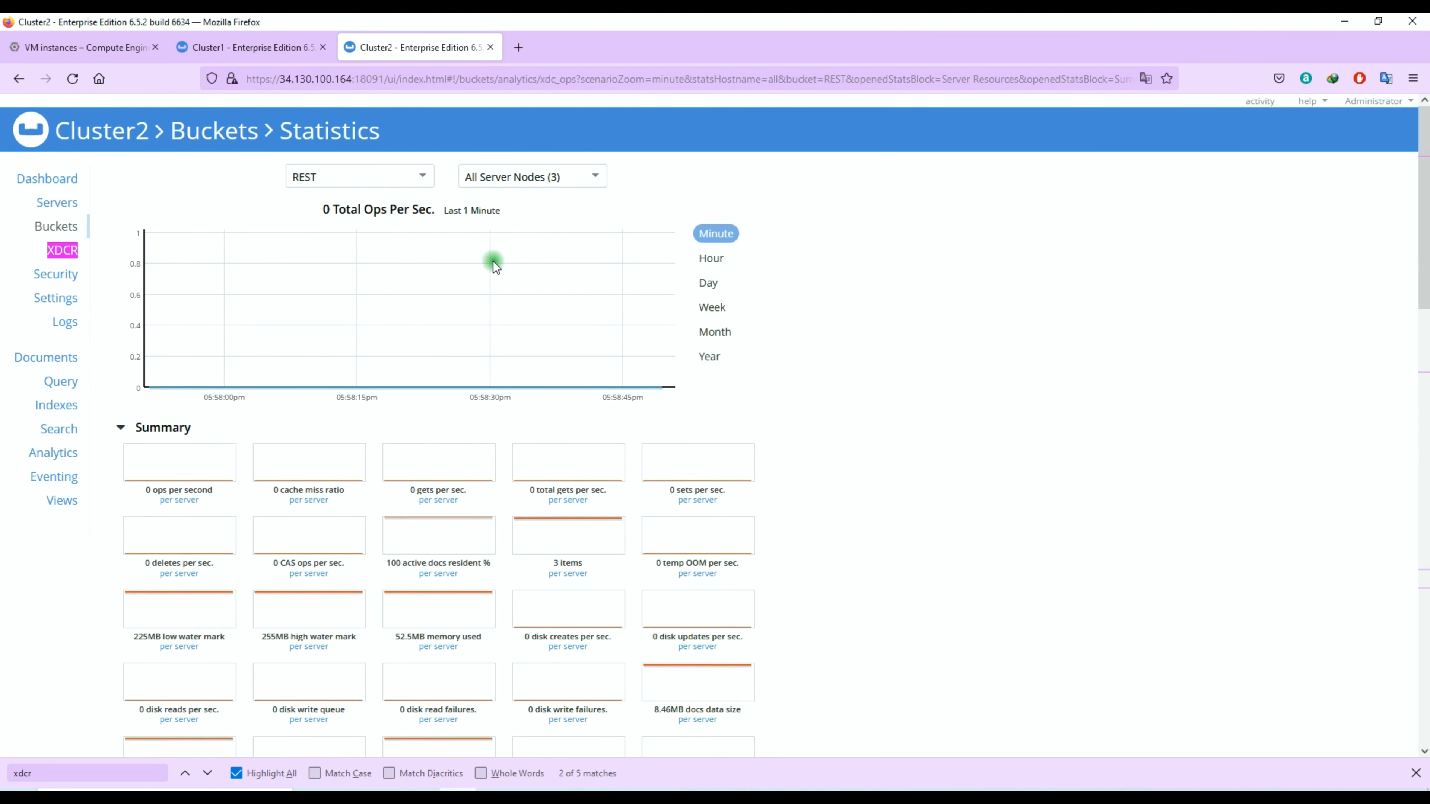
click(552, 177)
click(659, 164)
click(714, 258)
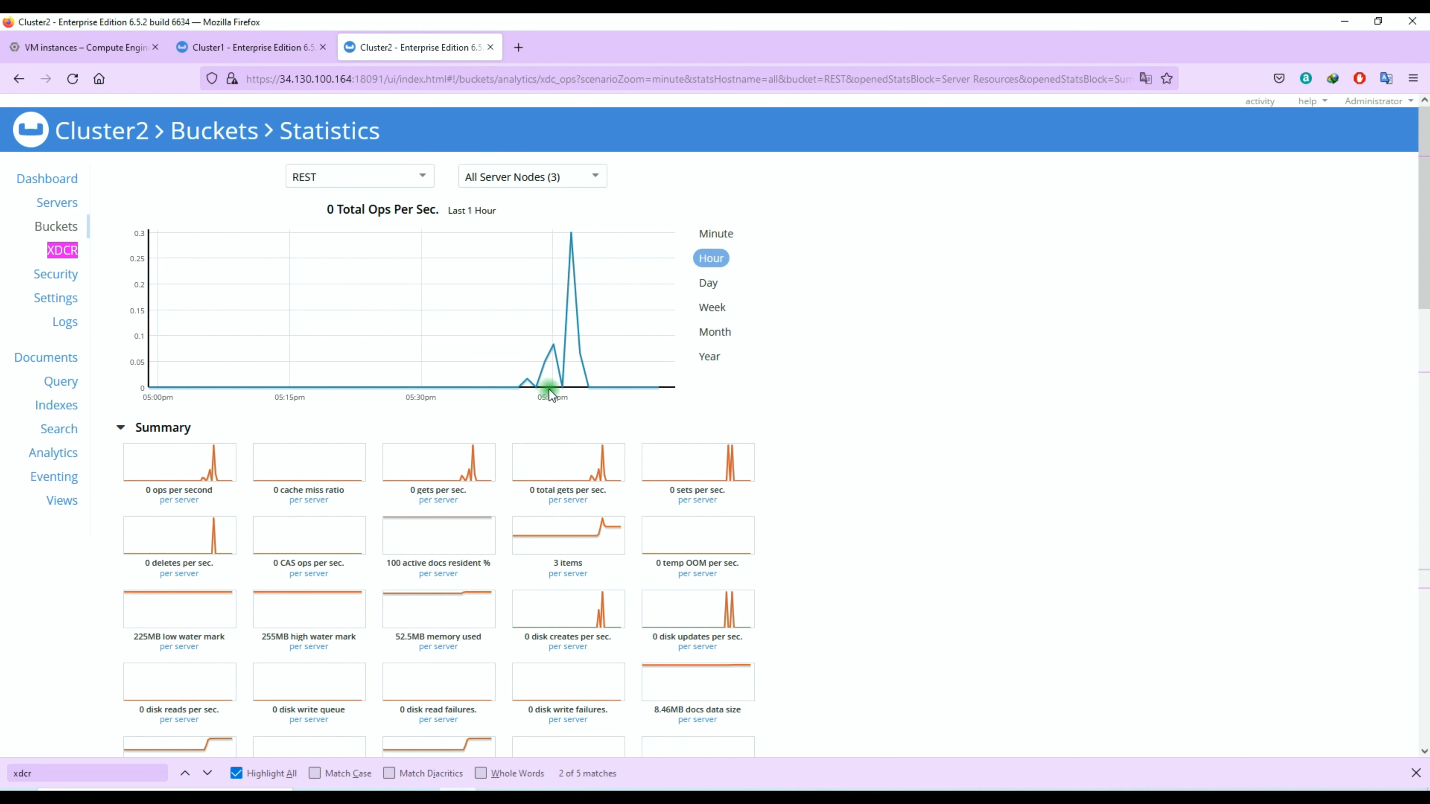
scroll(597, 294, down, 5)
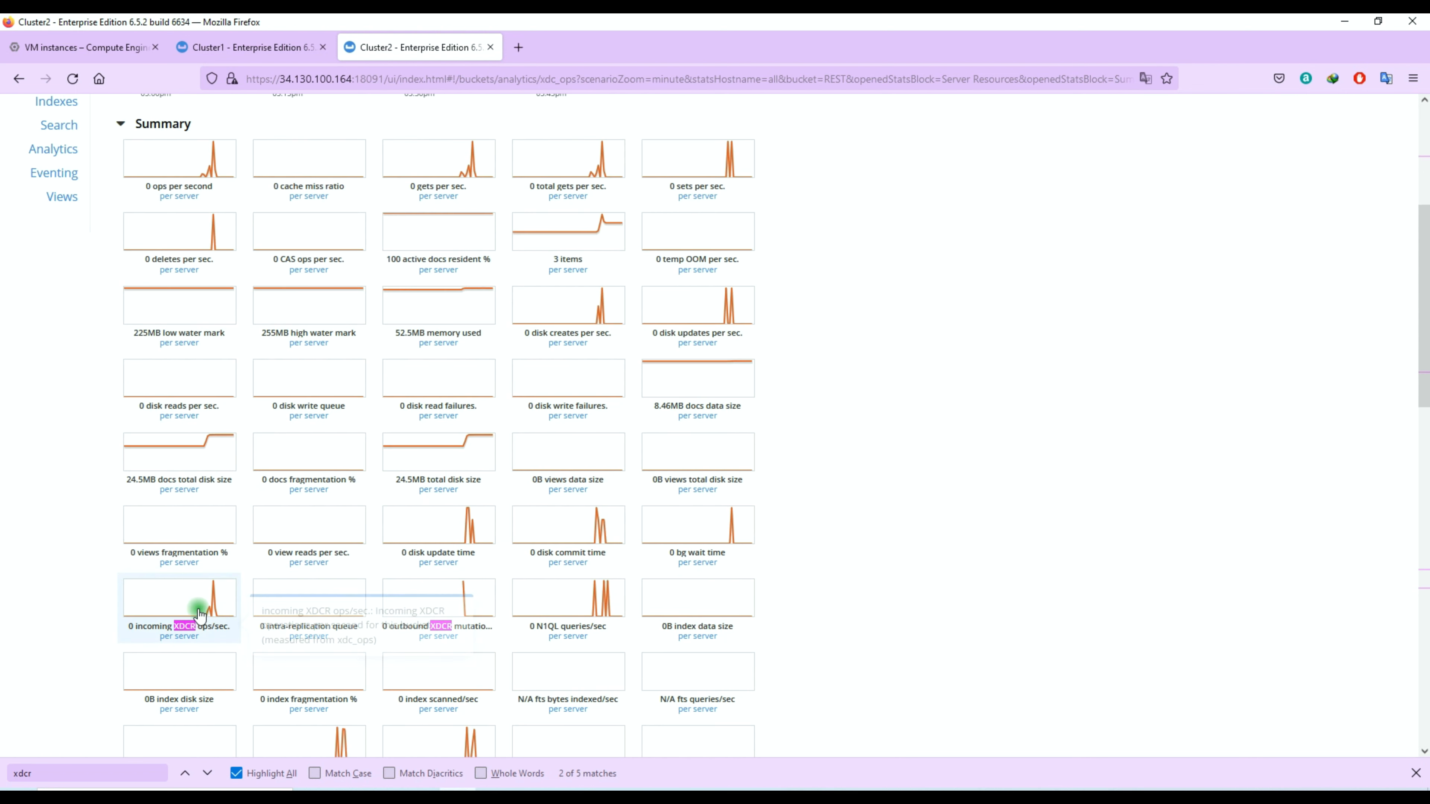
click(471, 599)
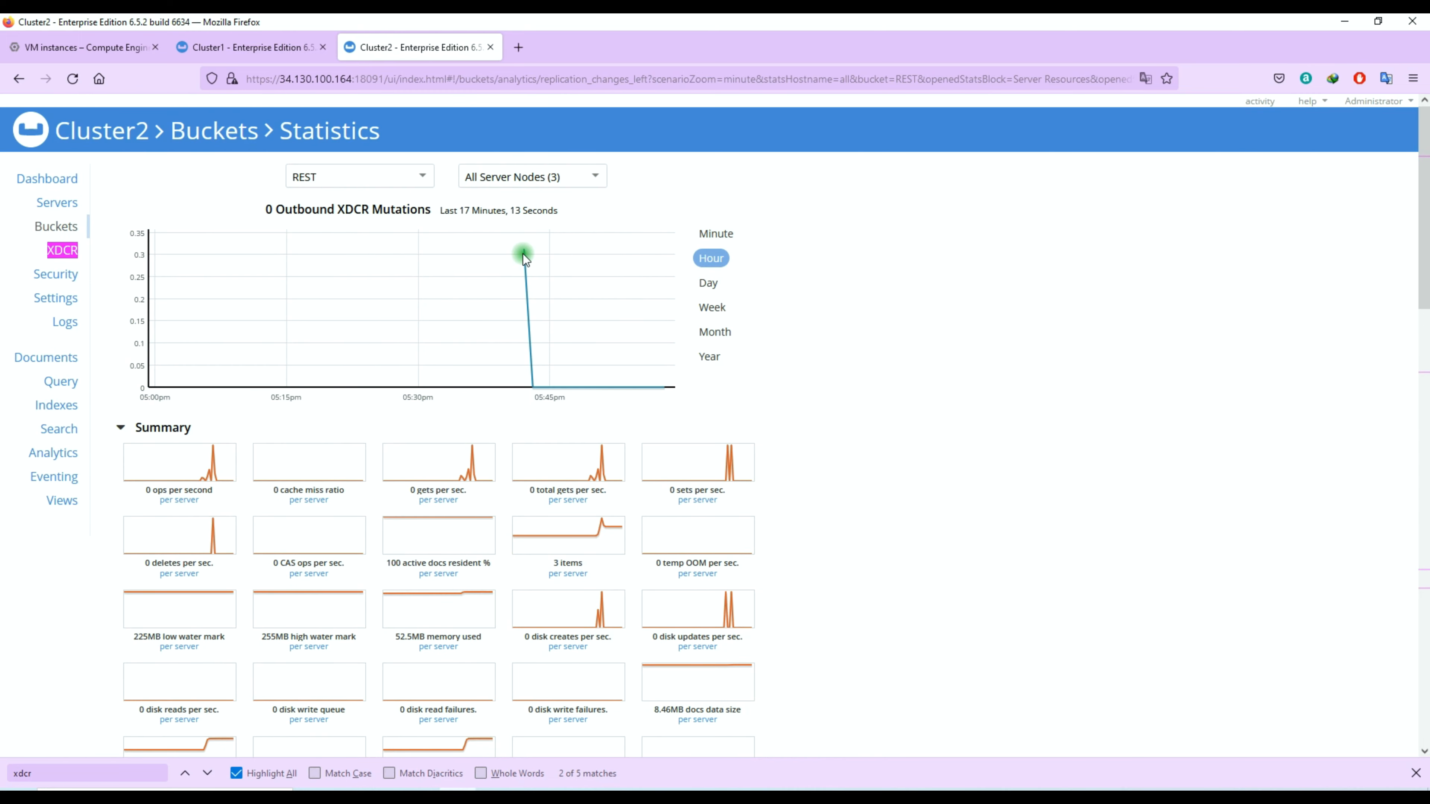
Step: Expand the outbound and incoming XDCR operations statistics and chart the percent completed of the outbound replication to MyCluster1
scroll(525, 265, down, 16)
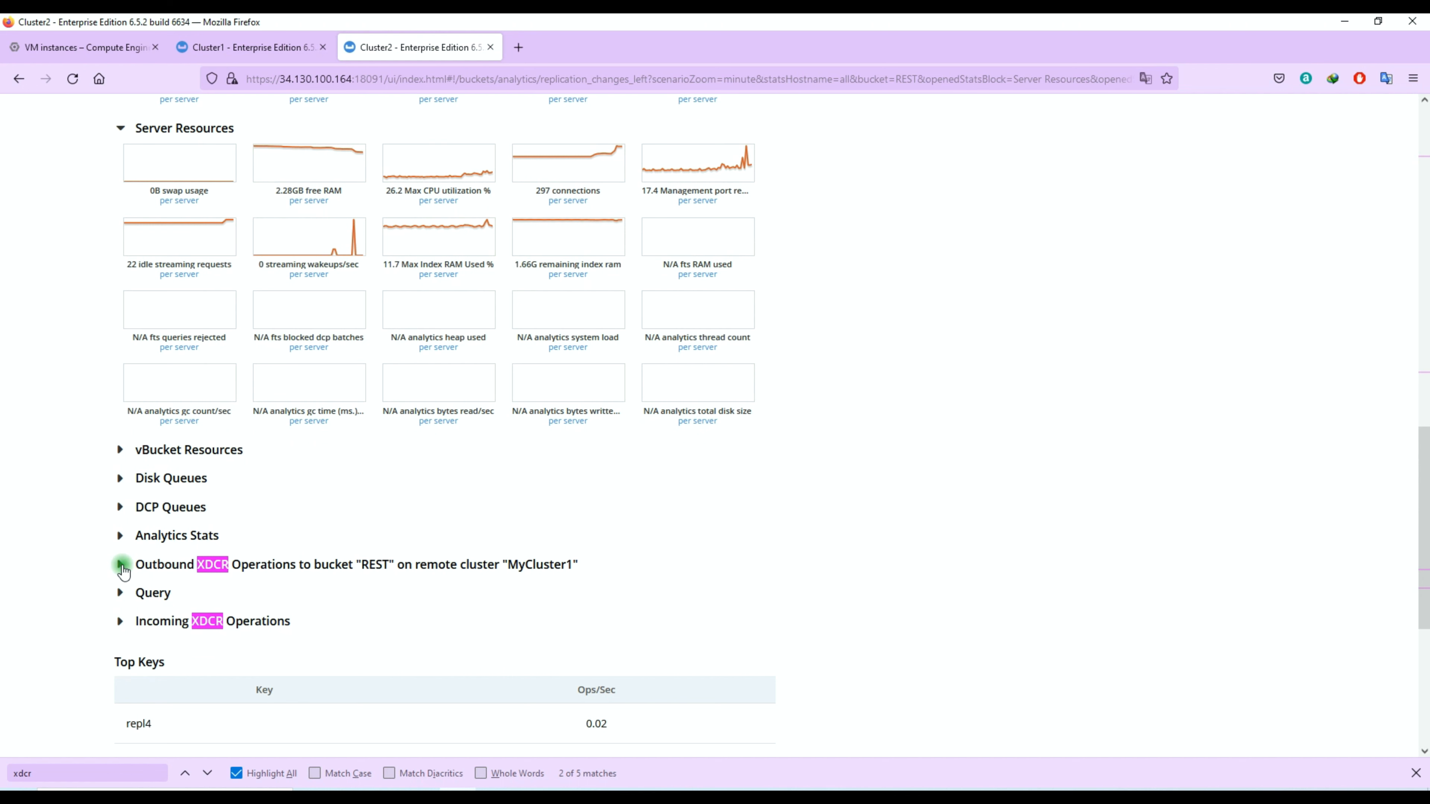
click(122, 565)
scroll(122, 557, down, 5)
click(122, 552)
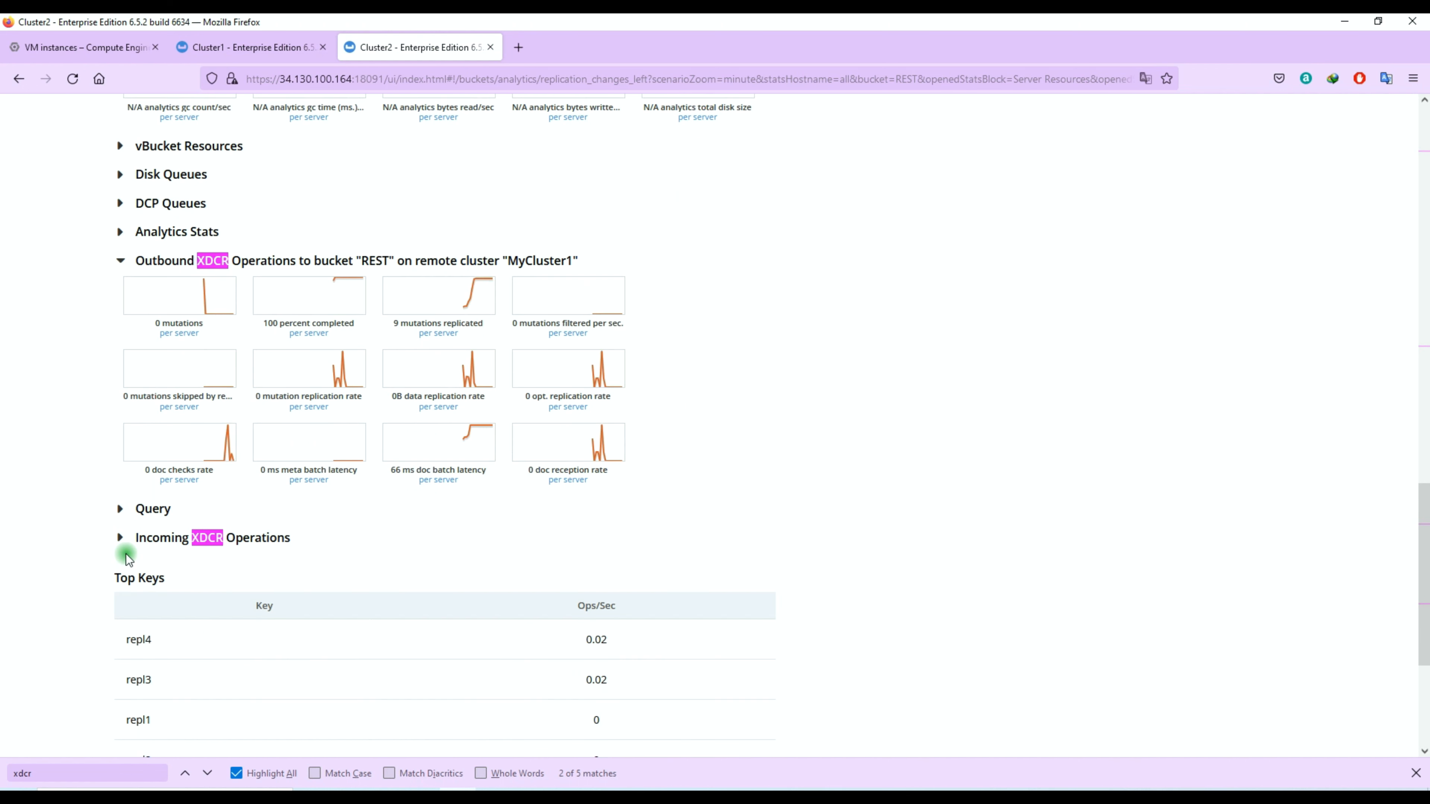
click(331, 306)
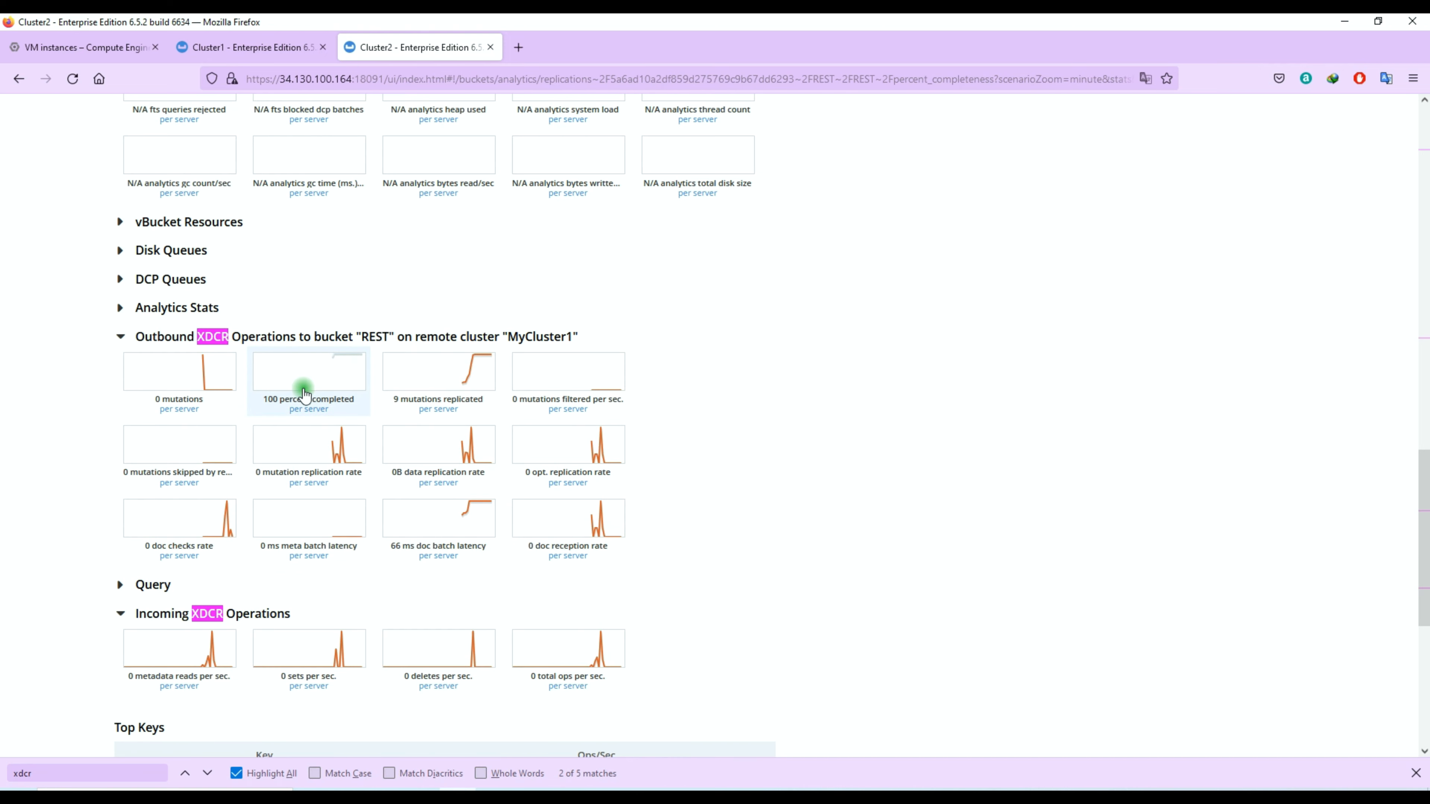
drag(271, 400, 349, 405)
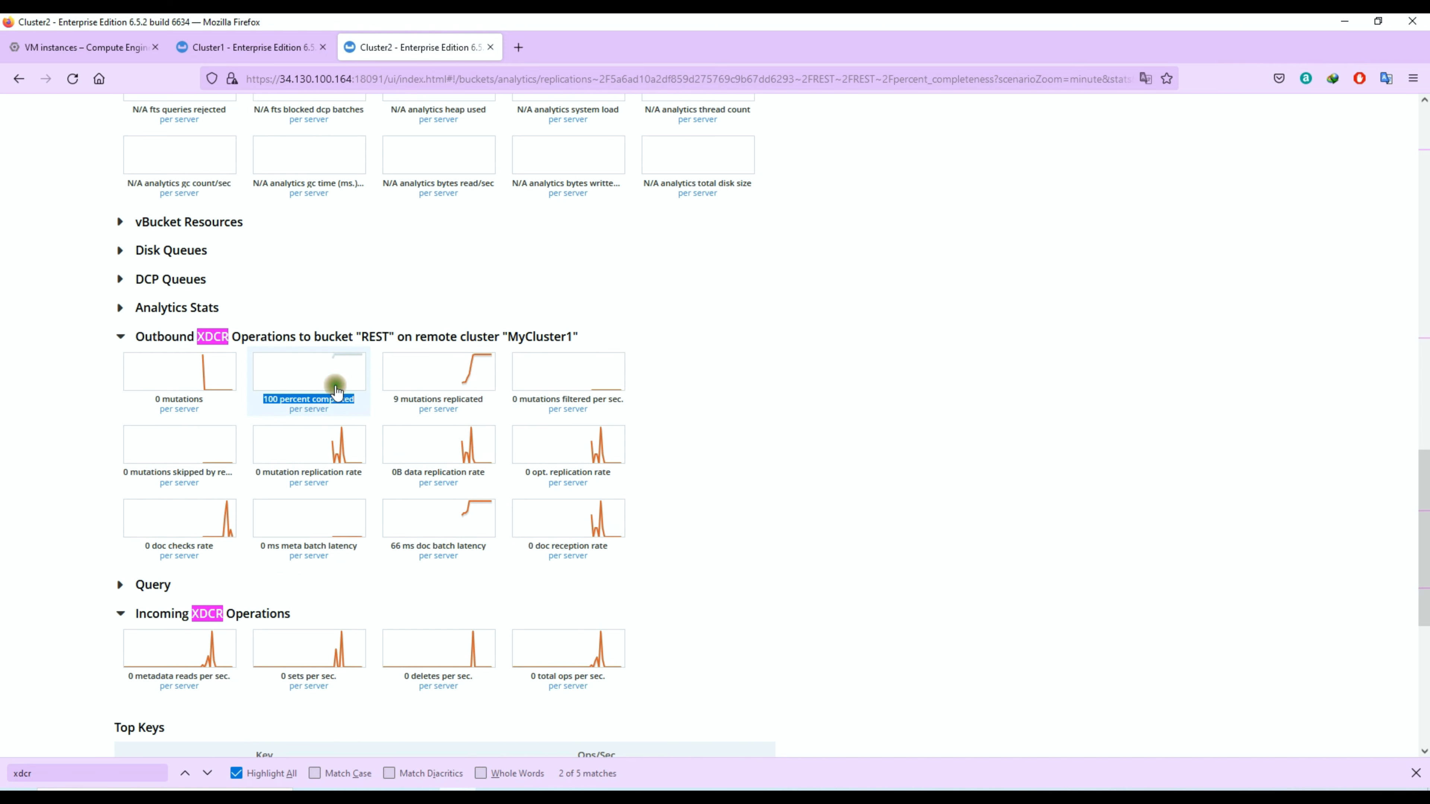
scroll(594, 415, up, 15)
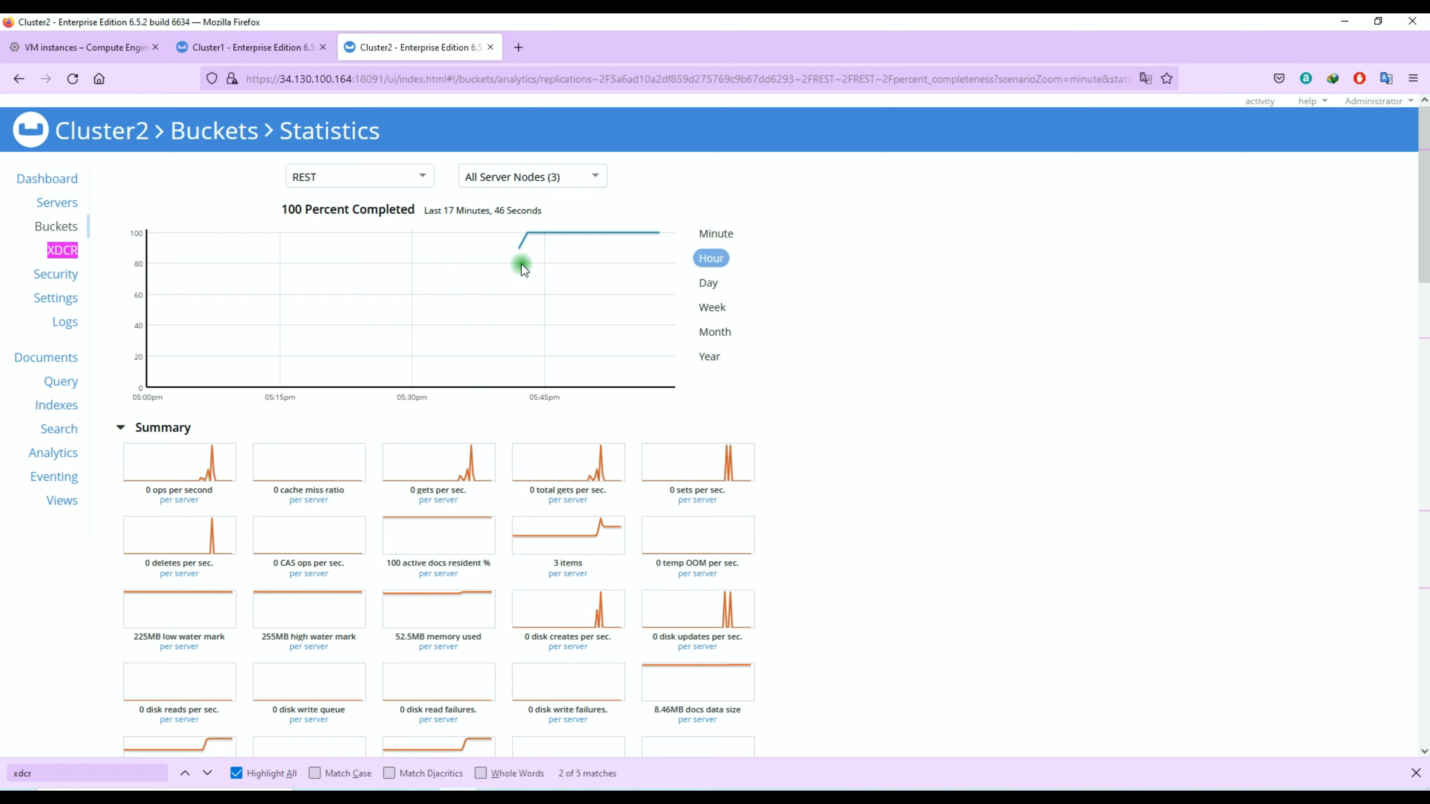
Step: Chart the mutations replicated of the REST bucket's outbound XDCR operations to MyCluster1 and examine the related XDCR statistics
scroll(715, 409, down, 15)
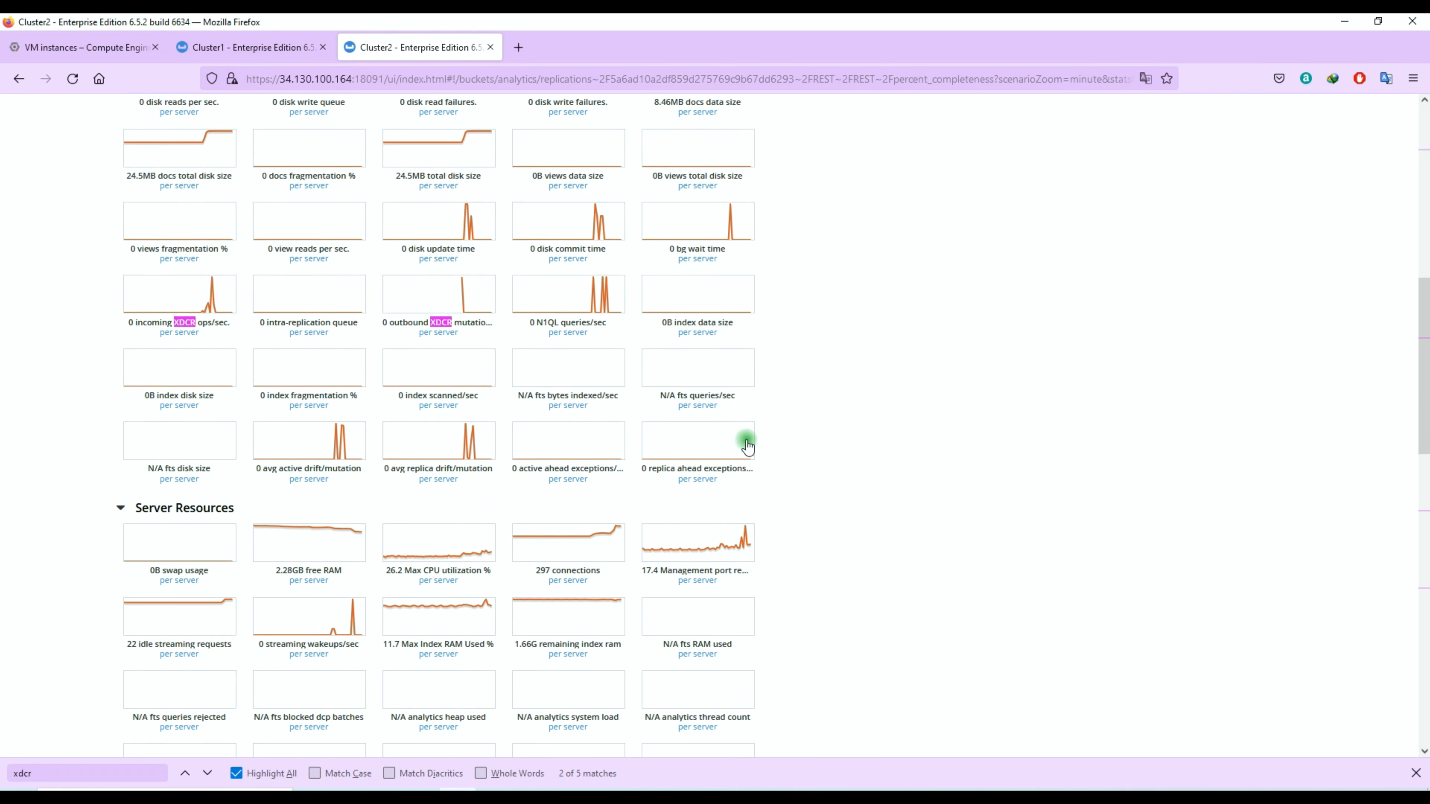
click(309, 621)
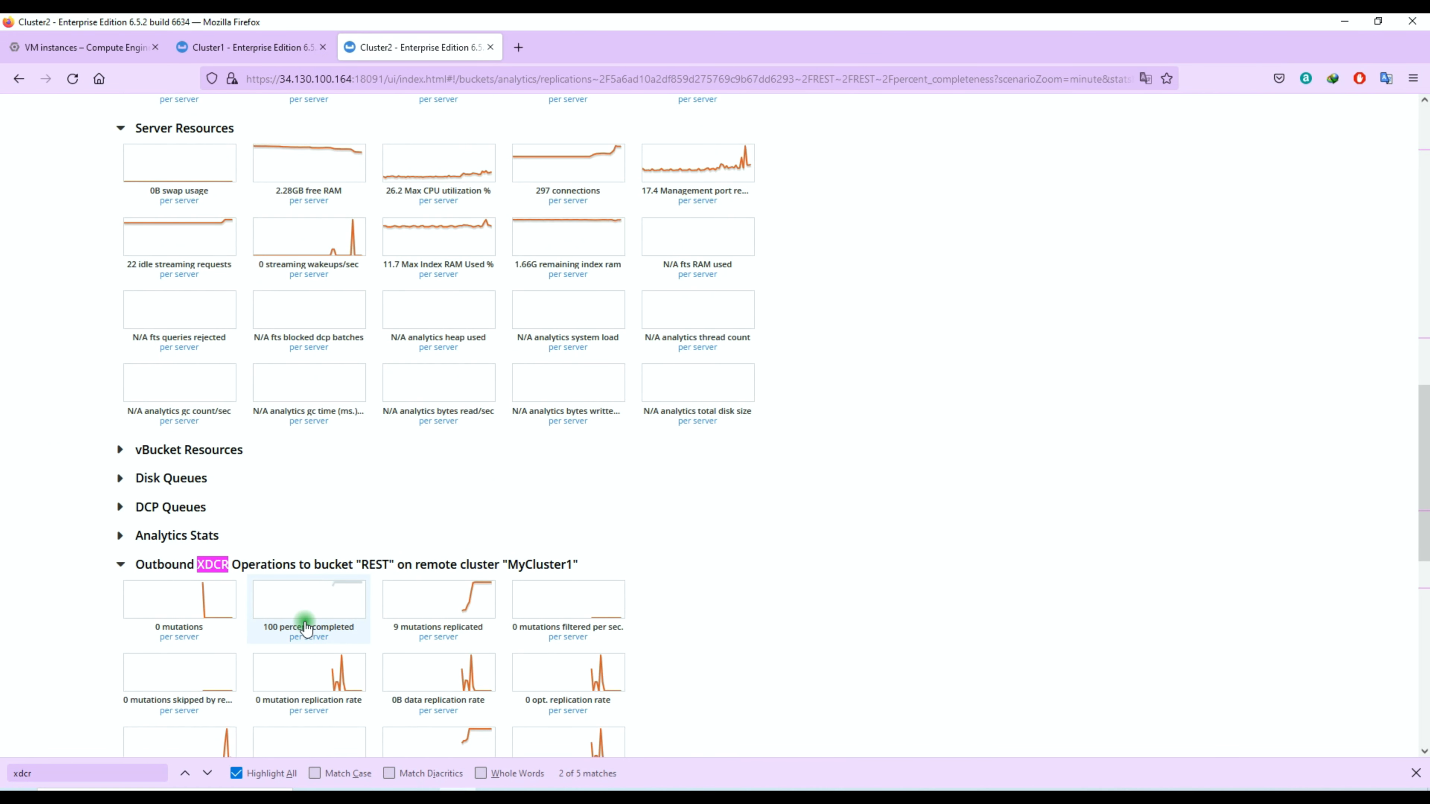
click(454, 614)
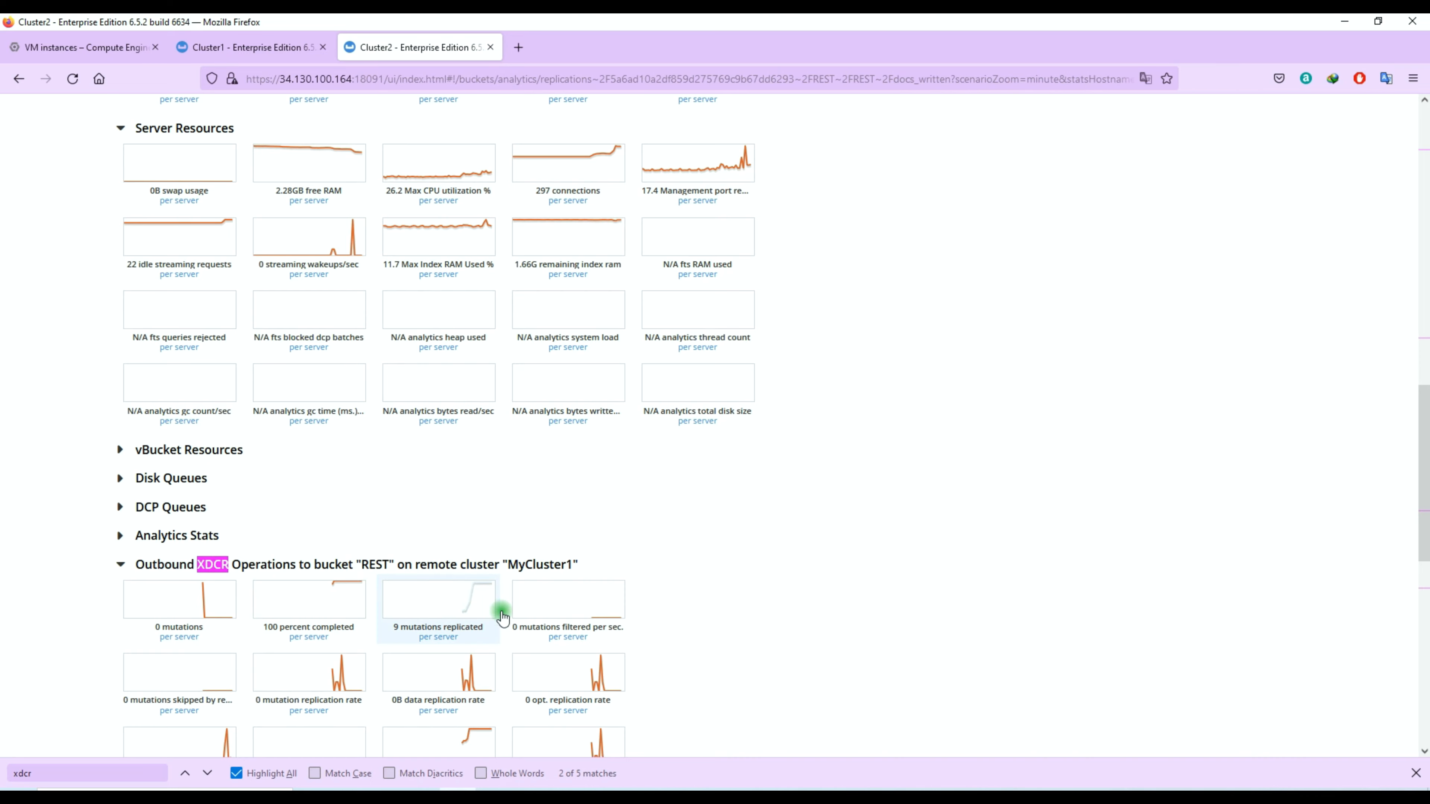
scroll(707, 569, down, 2)
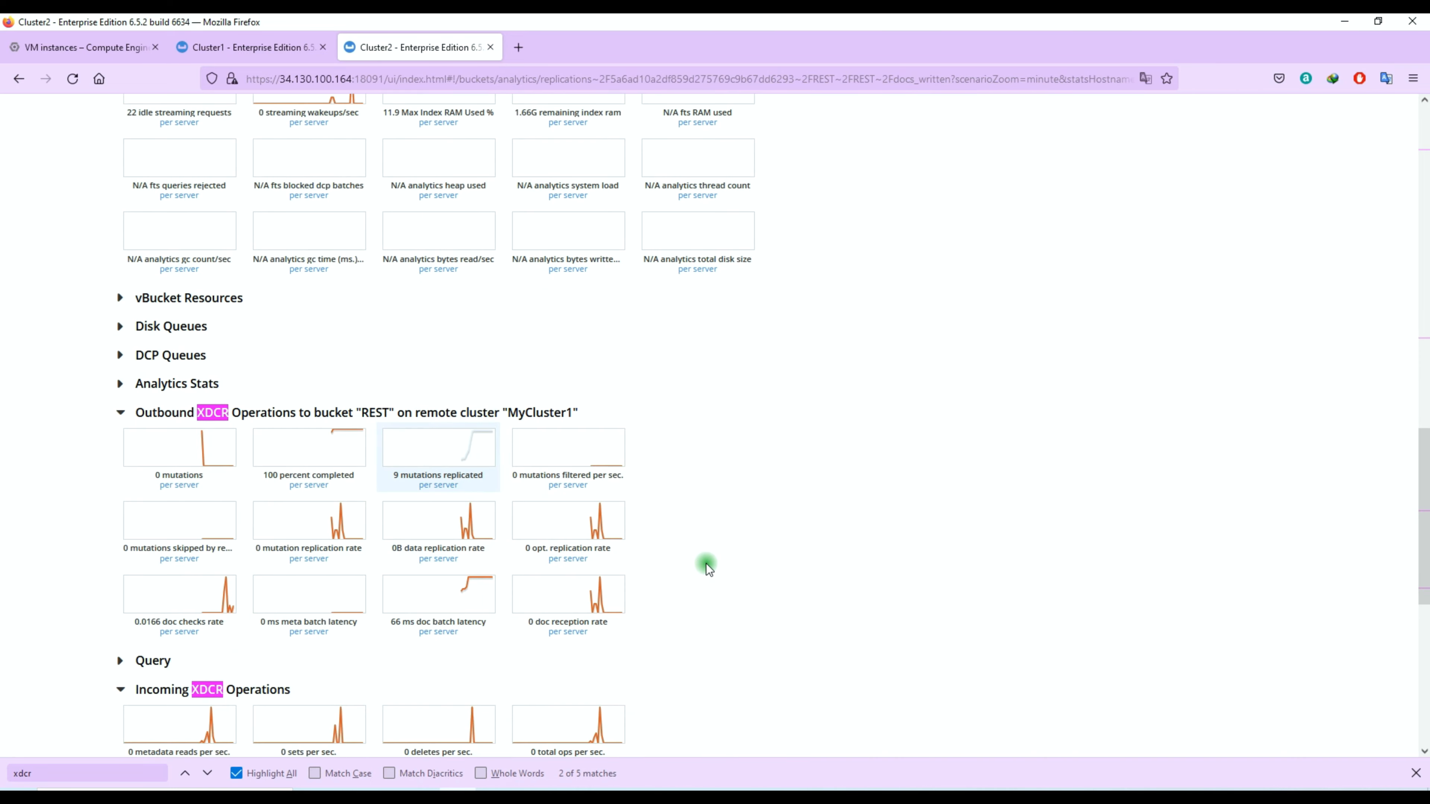
scroll(707, 565, up, 15)
scroll(655, 550, down, 12)
scroll(530, 543, up, 2)
scroll(449, 544, down, 3)
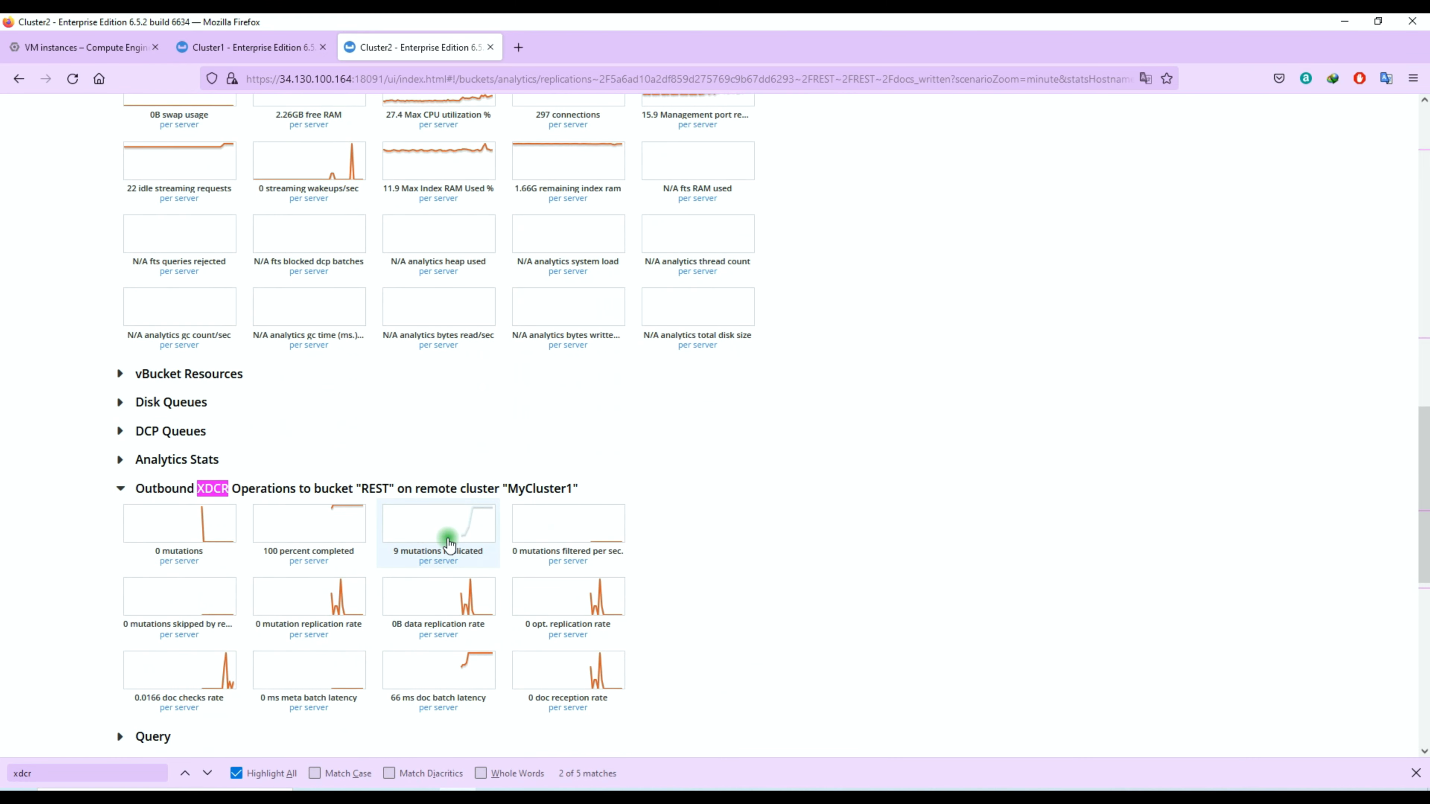
scroll(1426, 528, down, 3)
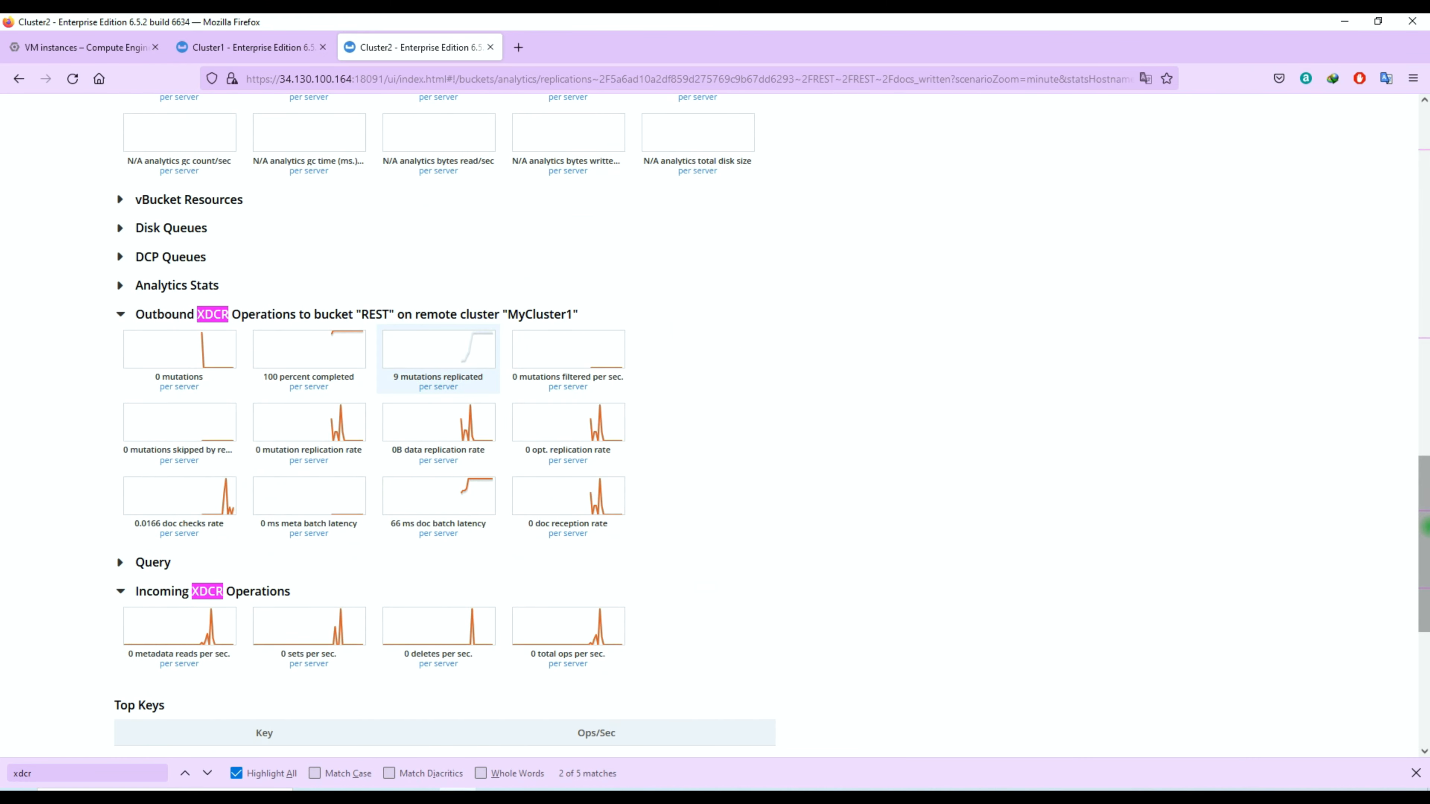
drag(1426, 545, 1396, 189)
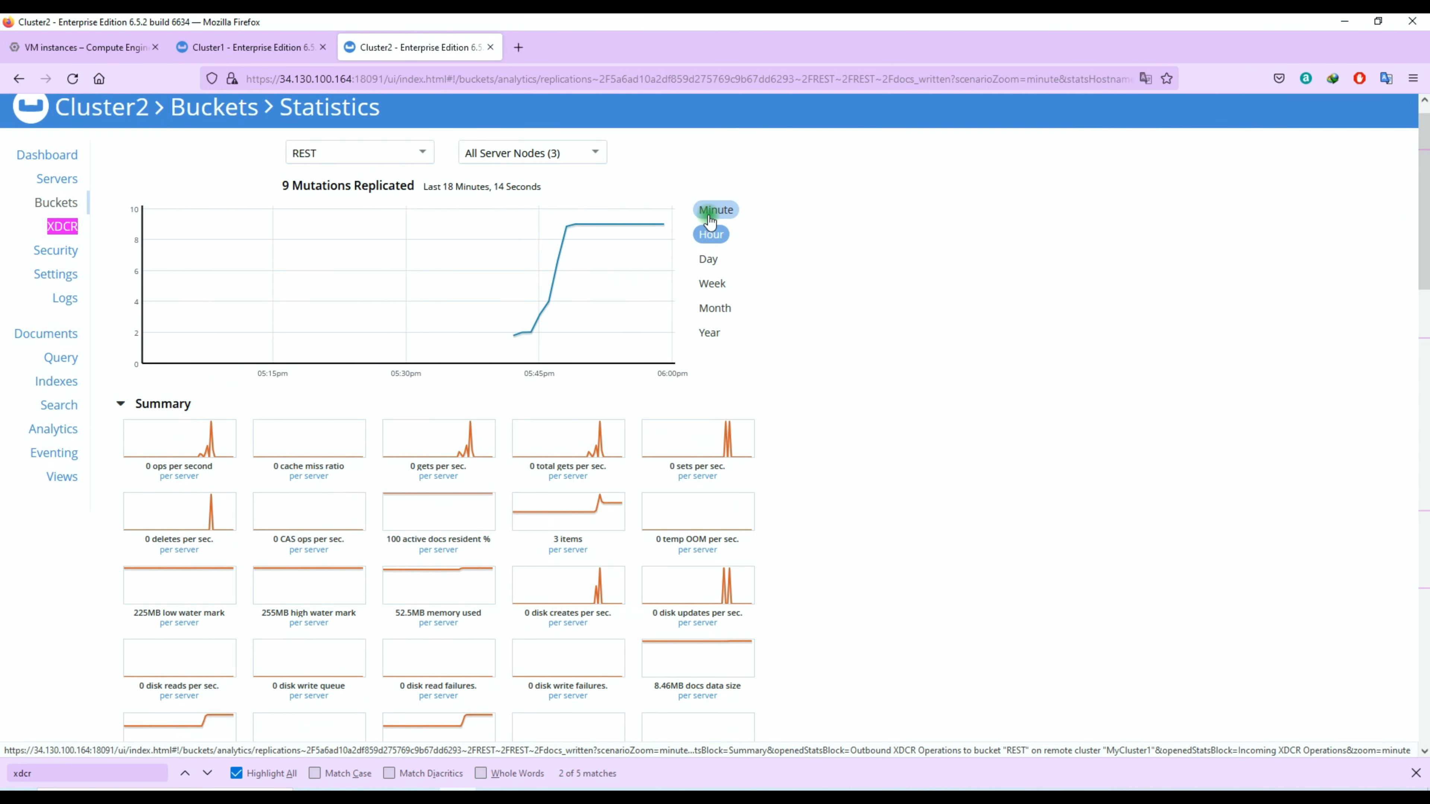
Step: Expand the incoming XDCR operations statistics and chart their deletes per second over the hour interval
click(712, 213)
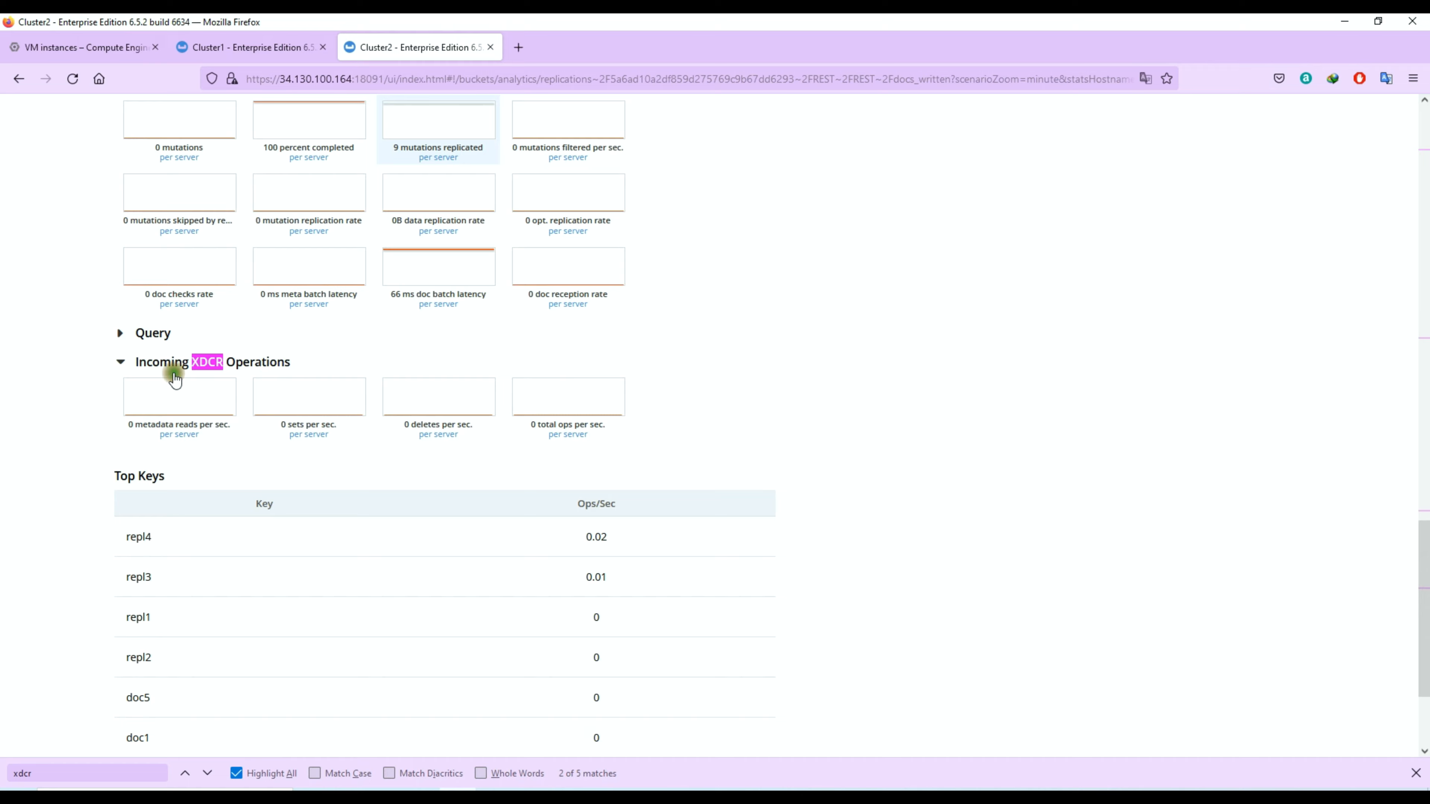
drag(176, 379, 141, 372)
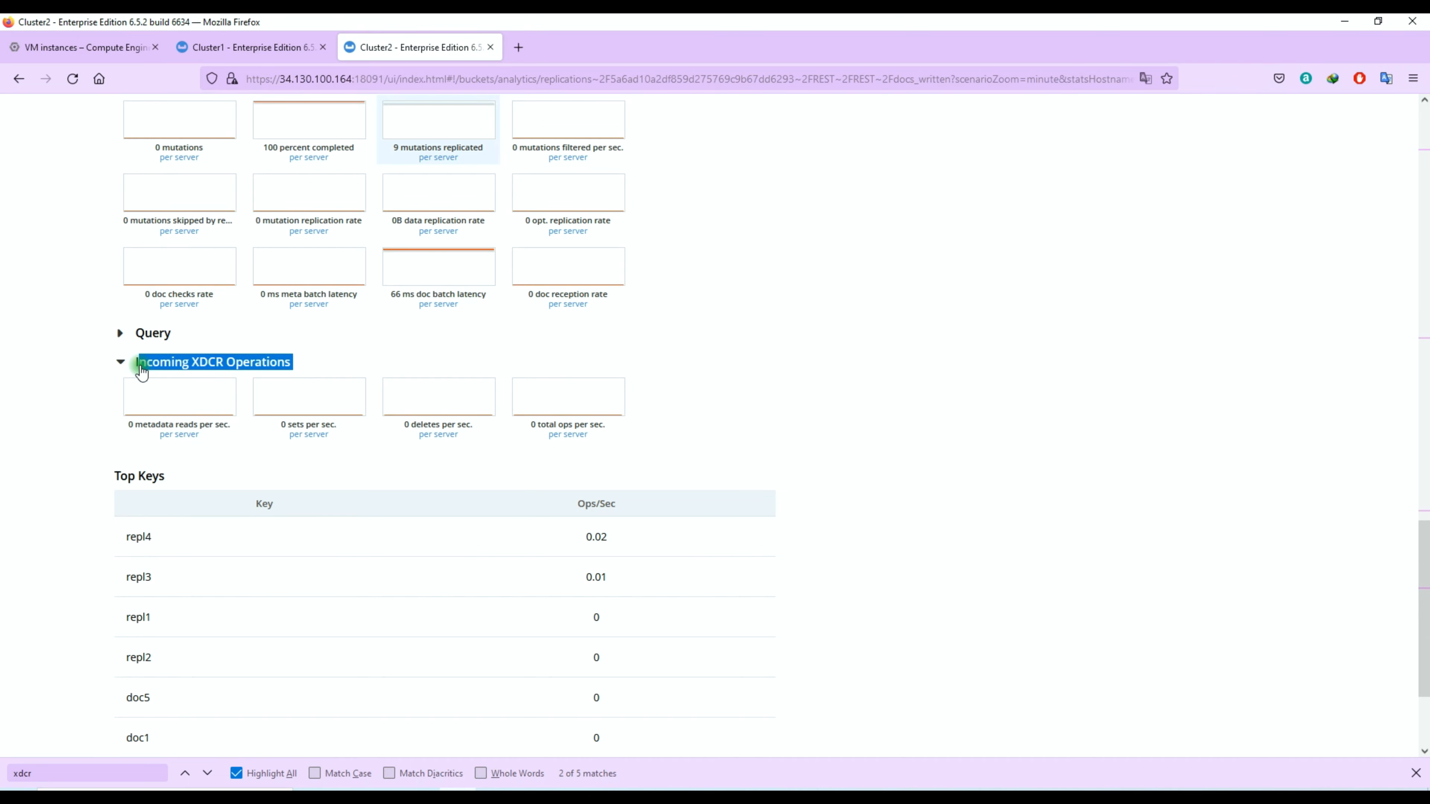
click(198, 368)
click(484, 398)
scroll(831, 410, up, 5)
click(711, 258)
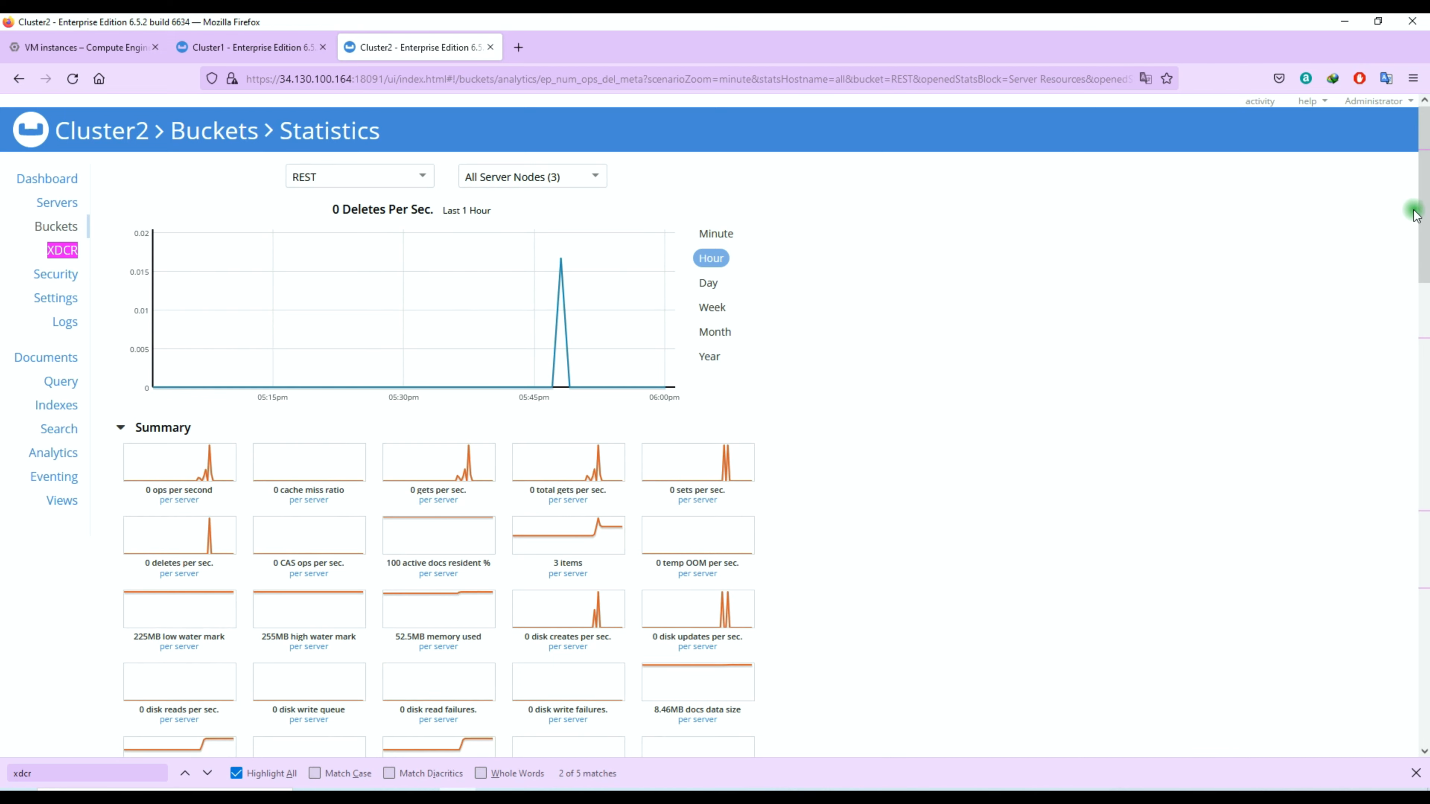
Step: Review the REST bucket's incoming XDCR operations, and show the same statistics for the duplicate-data-REST bucket
drag(1415, 211, 1414, 637)
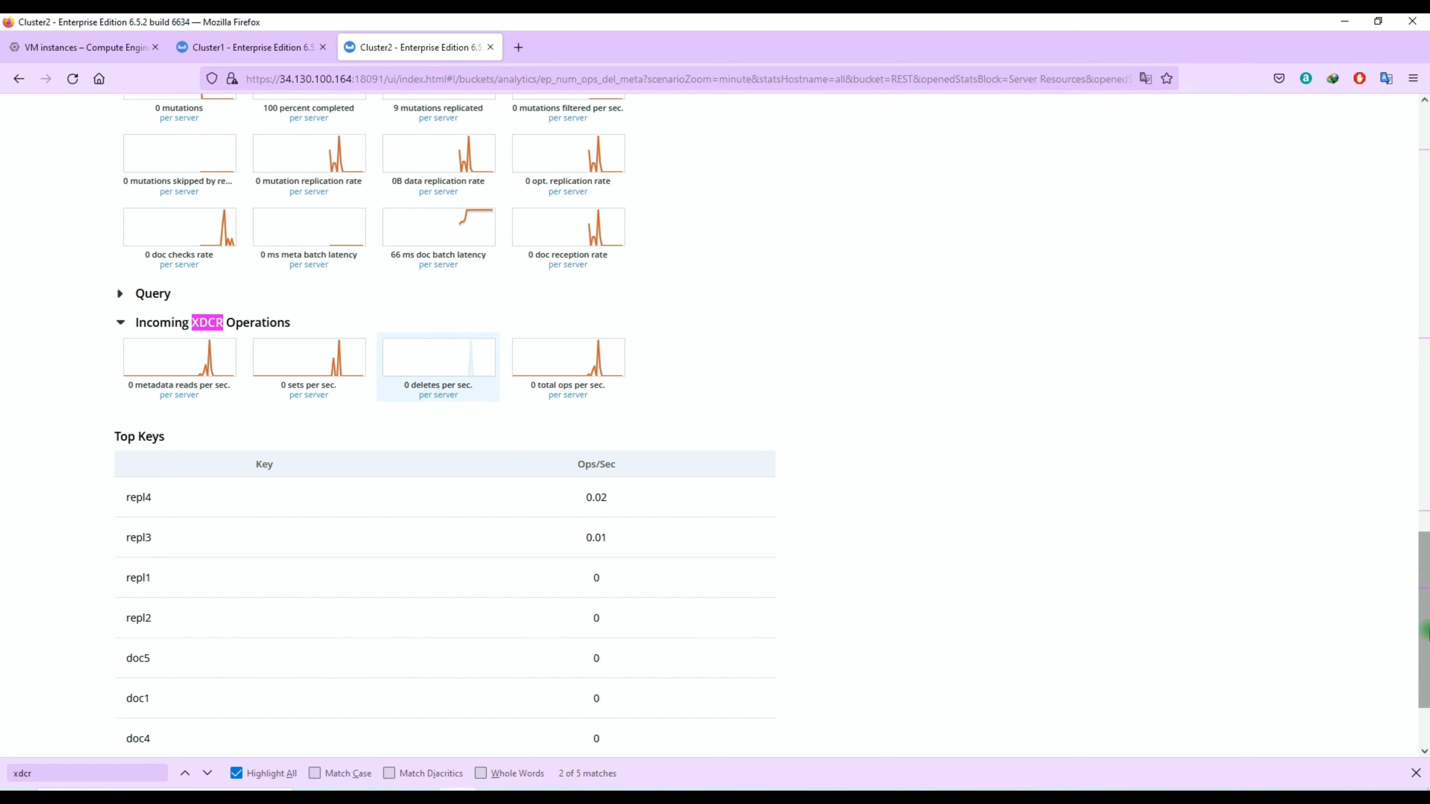
drag(1424, 625, 1425, 563)
mouse_move(201, 414)
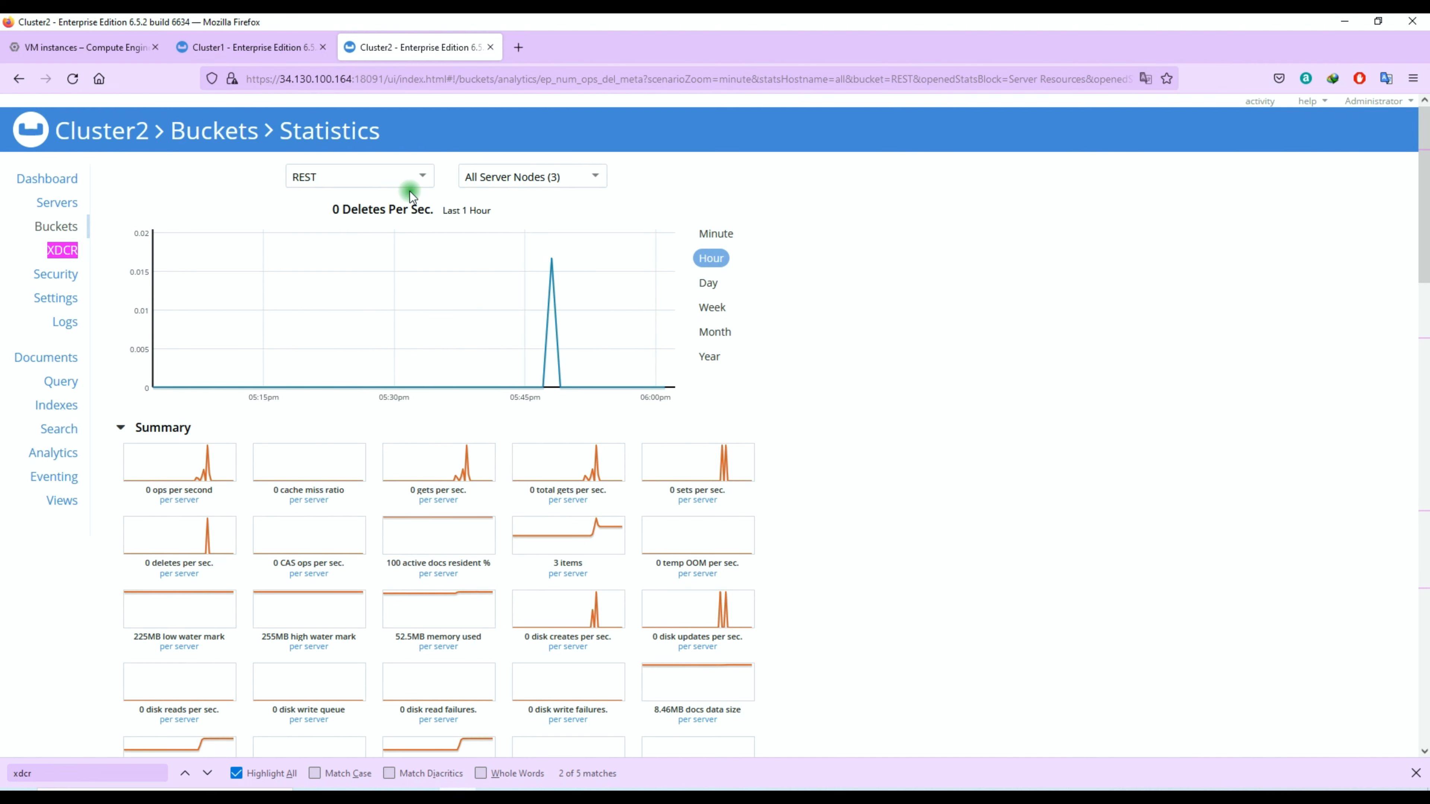
click(409, 178)
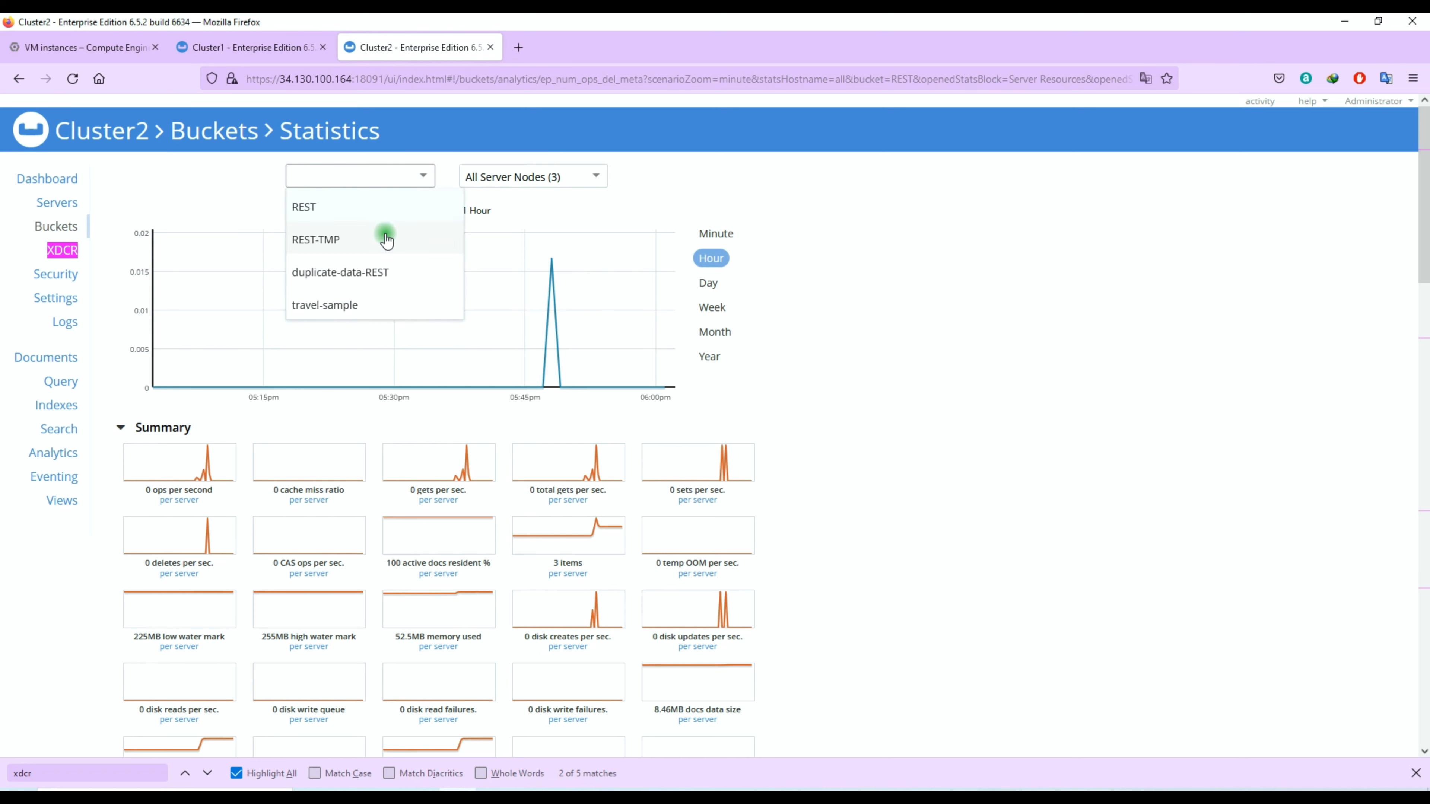
click(392, 271)
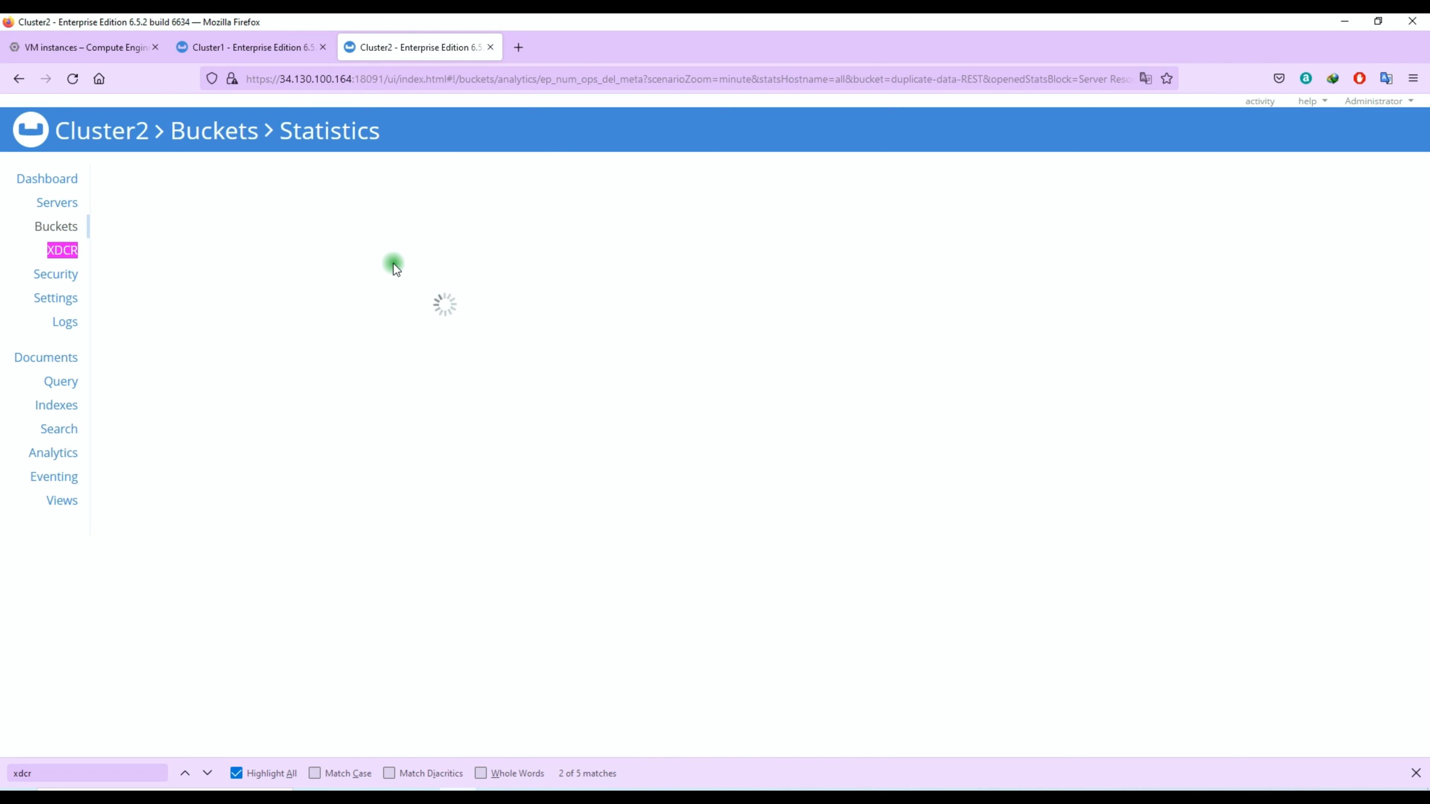
scroll(655, 303, down, 12)
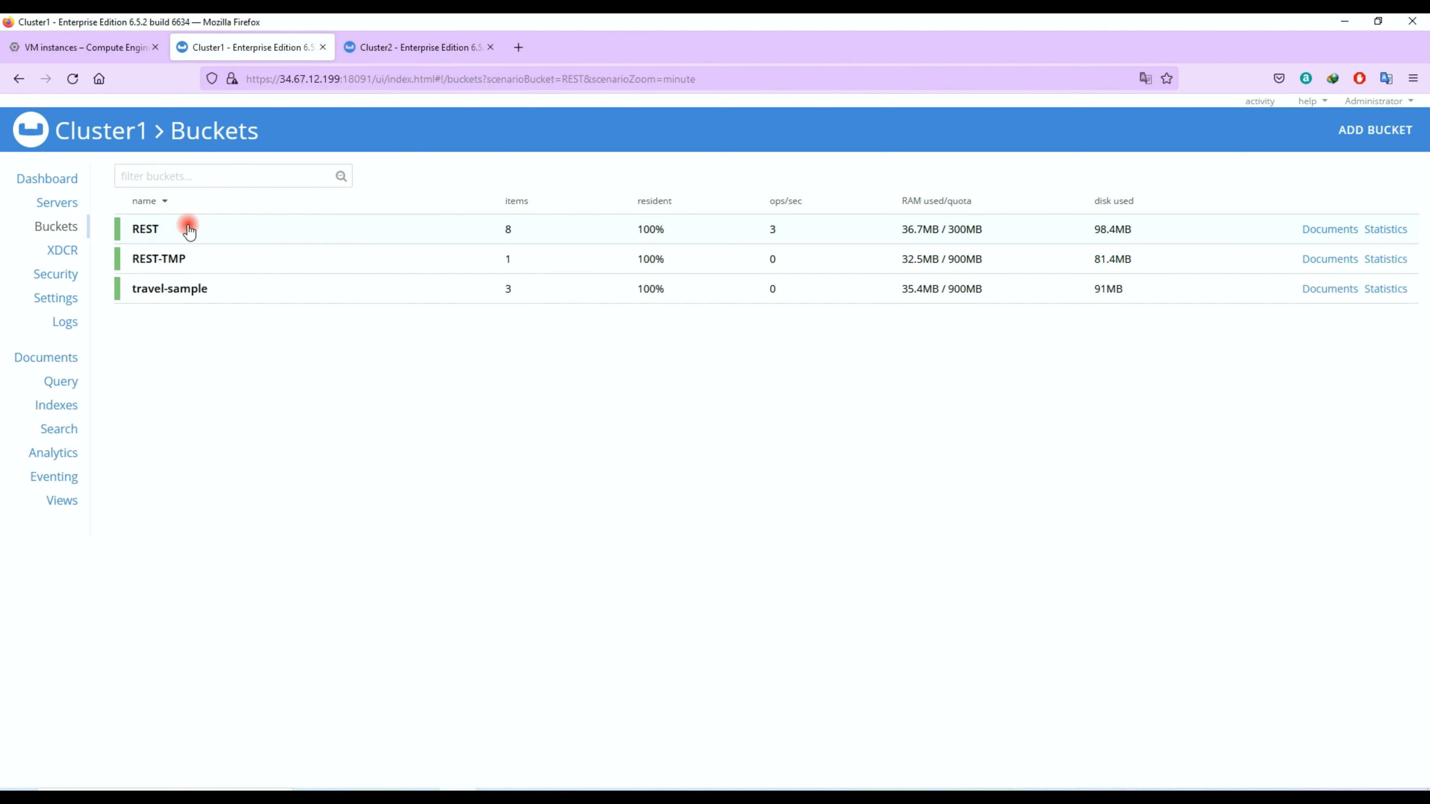
Step: Expand the details of Cluster1's REST bucket, check its conflict resolution setting, and collapse them
click(185, 228)
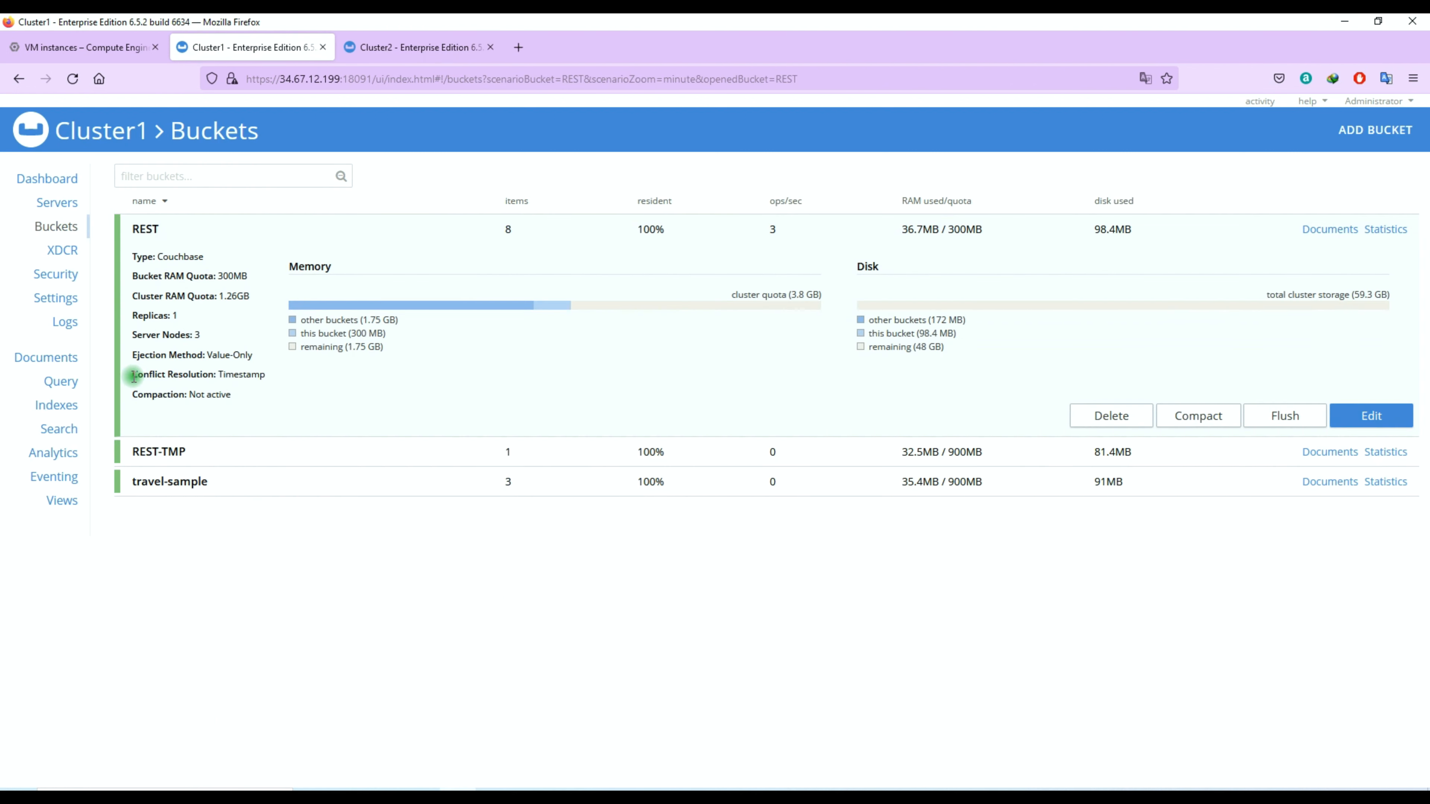
drag(130, 374, 279, 373)
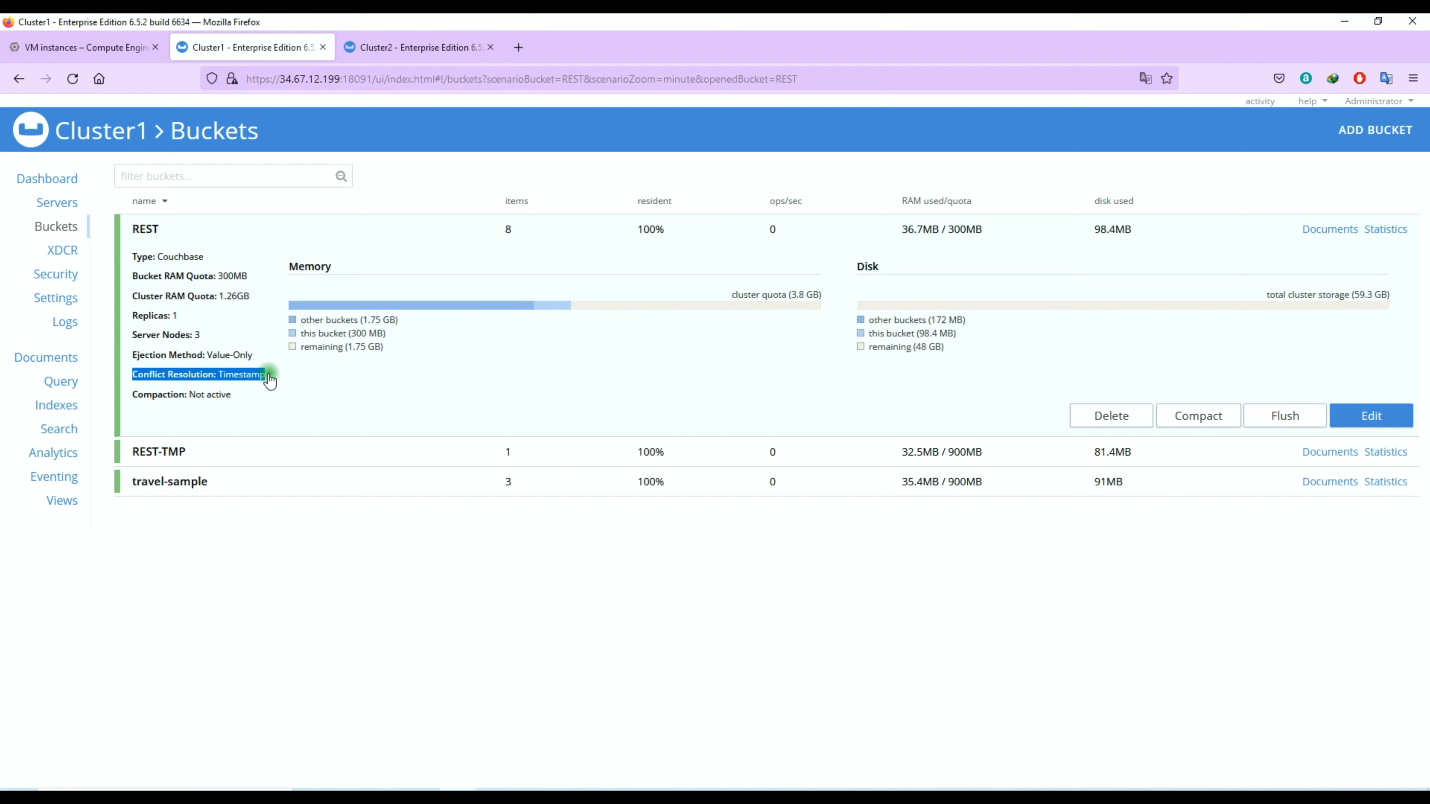
click(178, 237)
Step: Open doc1 from the documents of Cluster1's REST bucket, inspect the id, rev and expiration in its metadata, and close it unsaved
click(1333, 230)
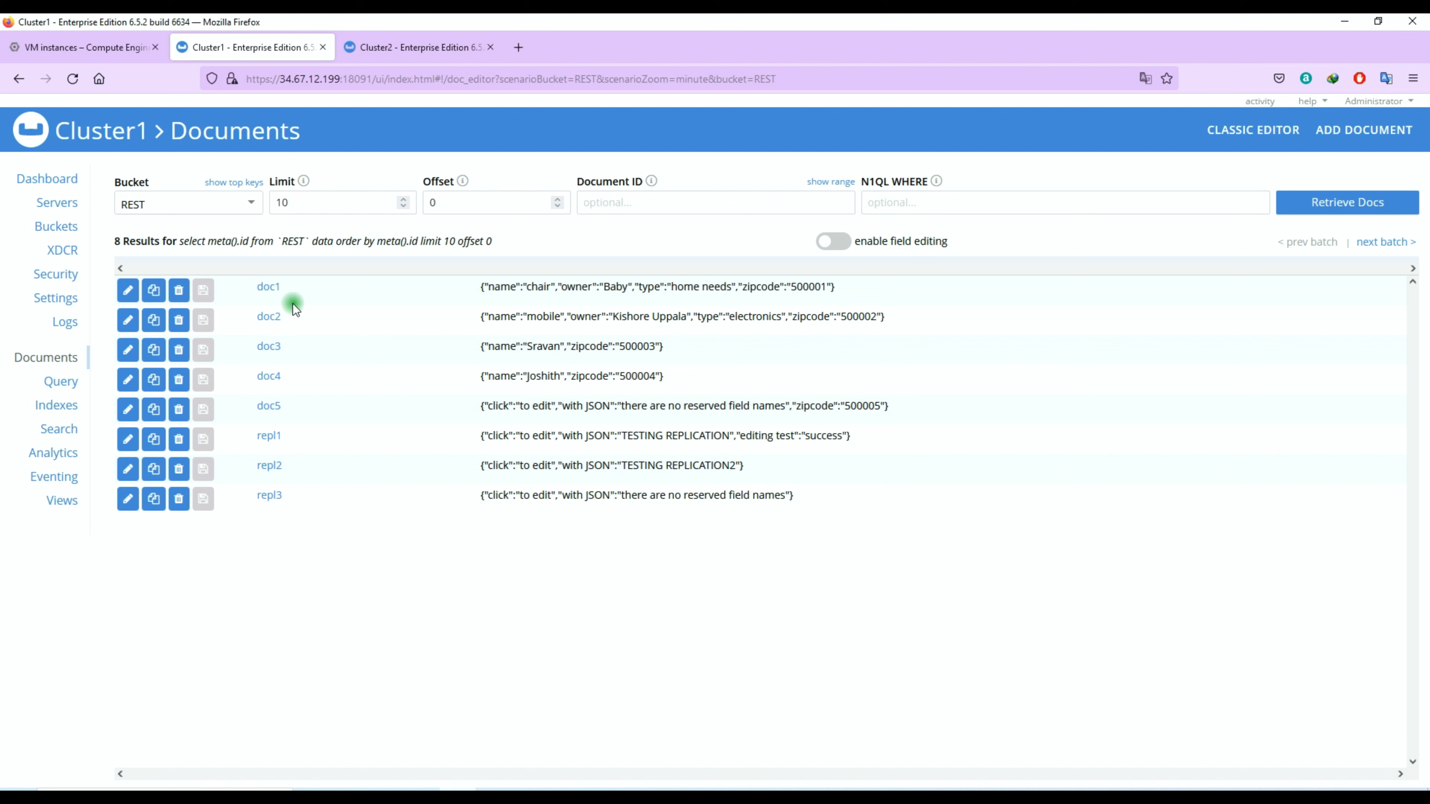
click(270, 288)
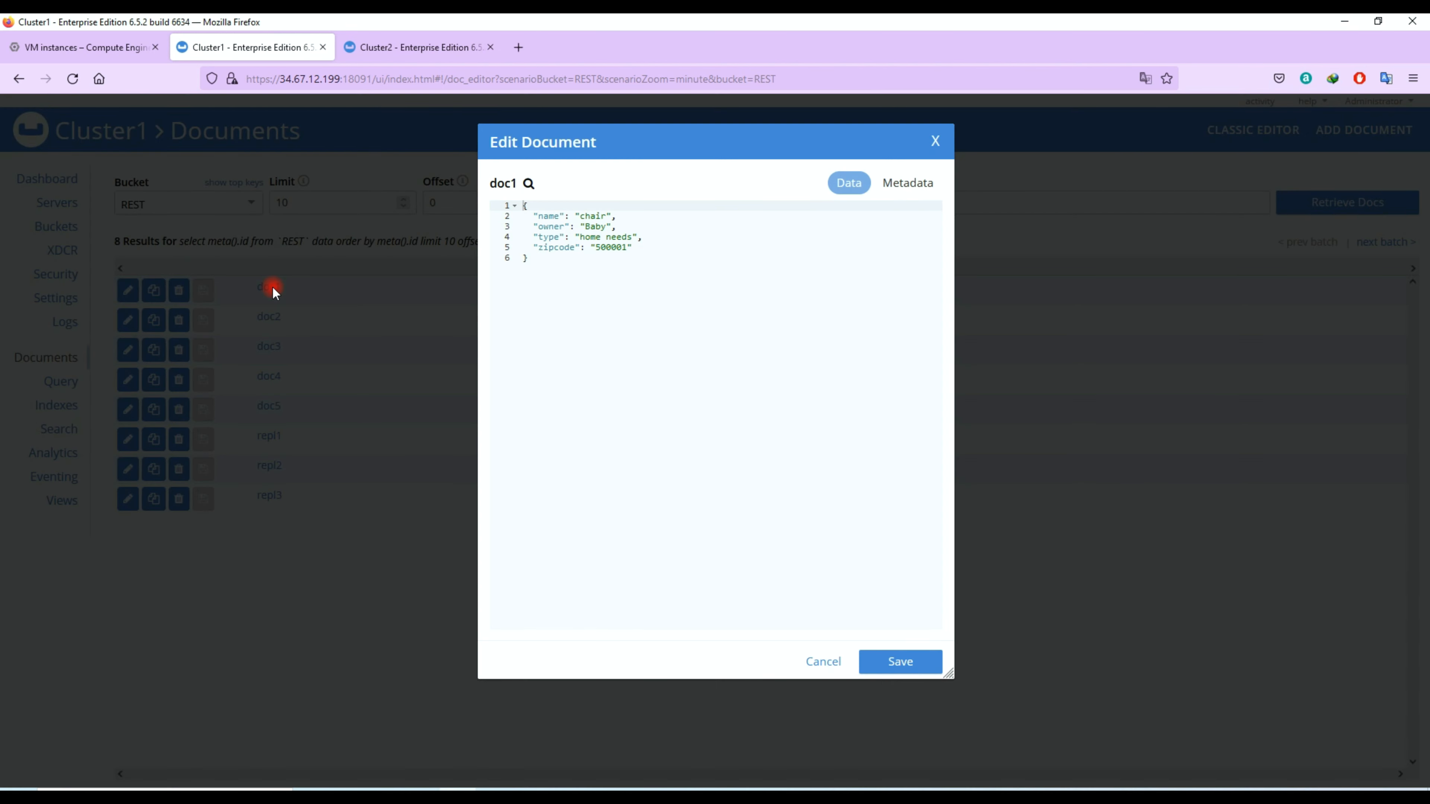
click(924, 184)
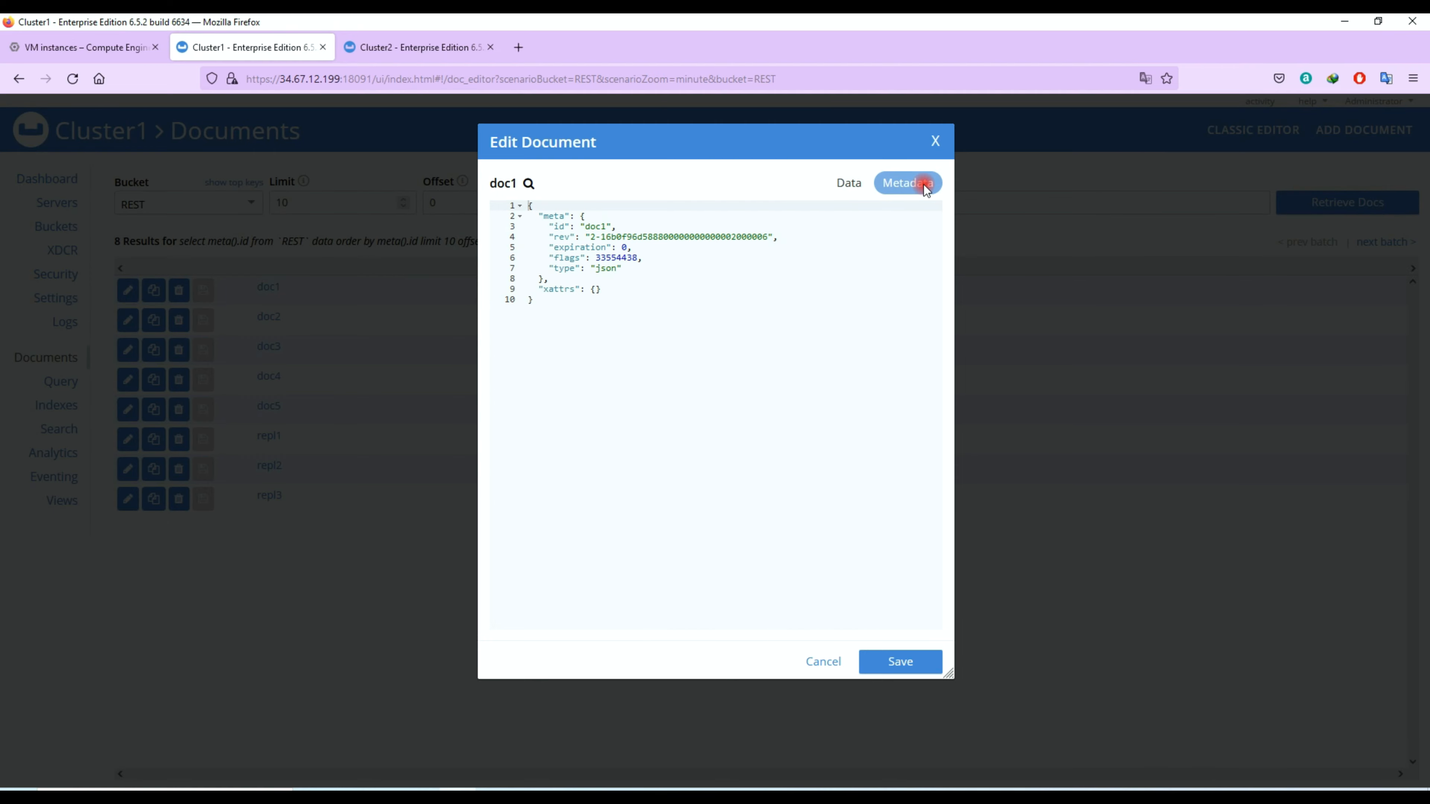
click(563, 226)
click(565, 237)
double_click(567, 248)
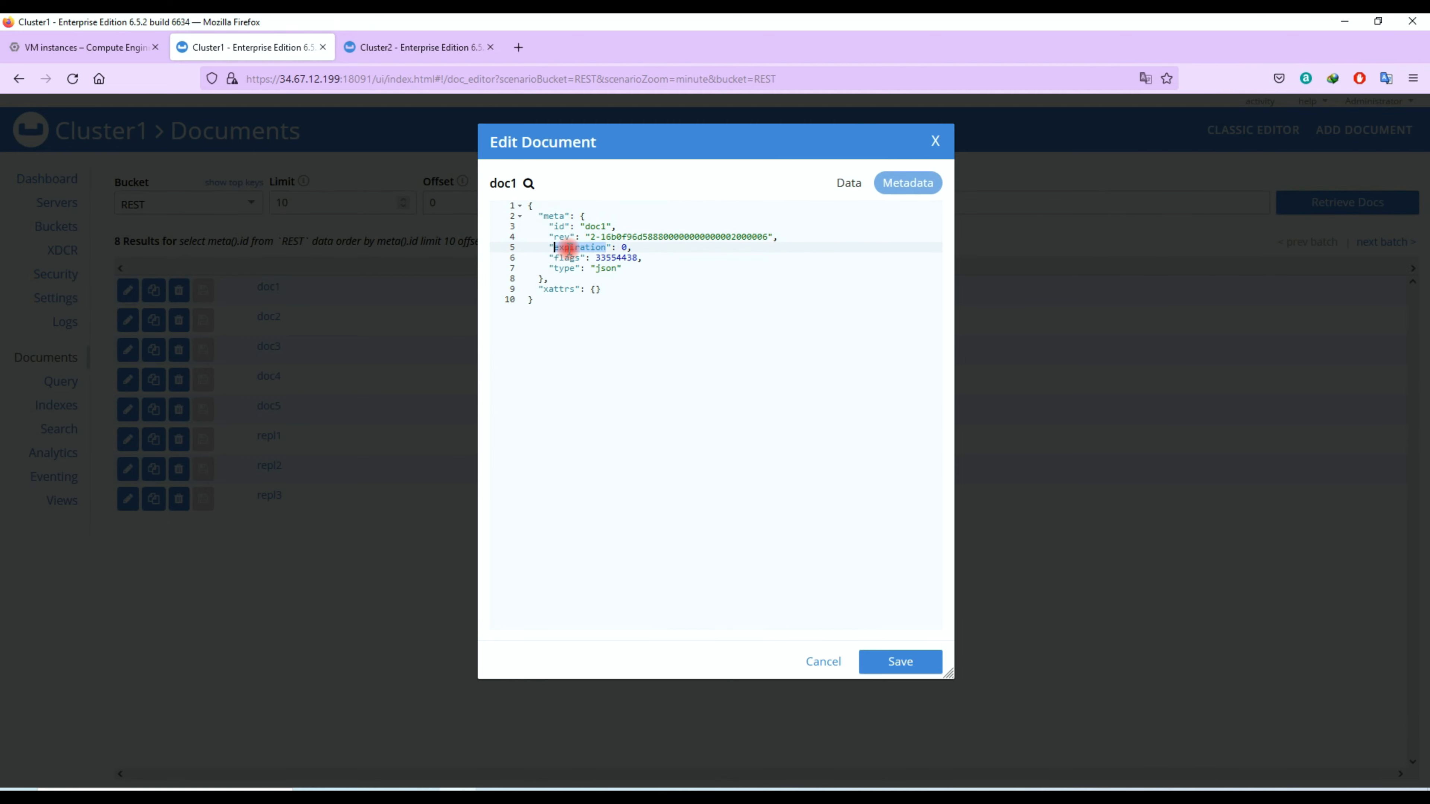
click(935, 142)
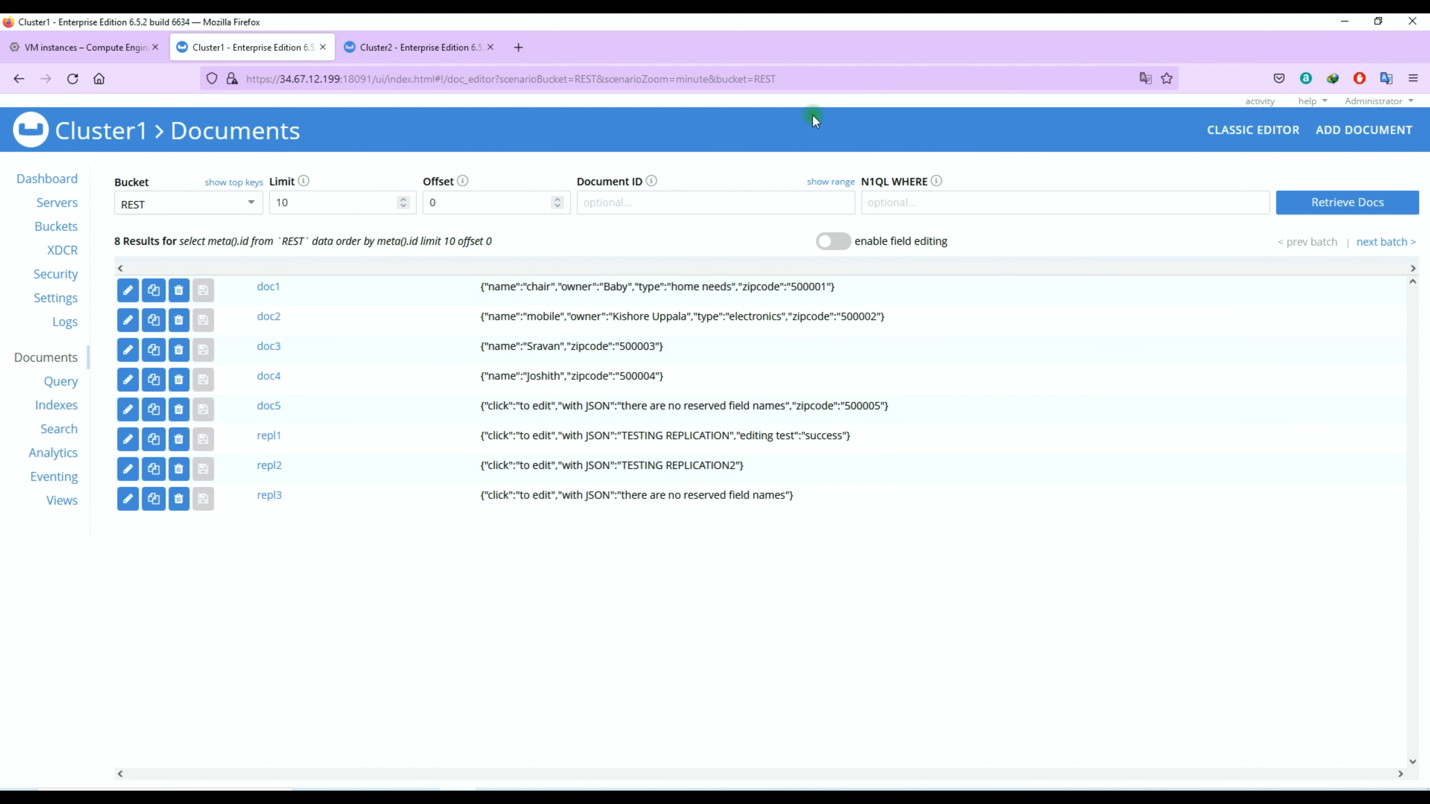
Step: Return to Cluster2 to view its XDCR replications
click(417, 47)
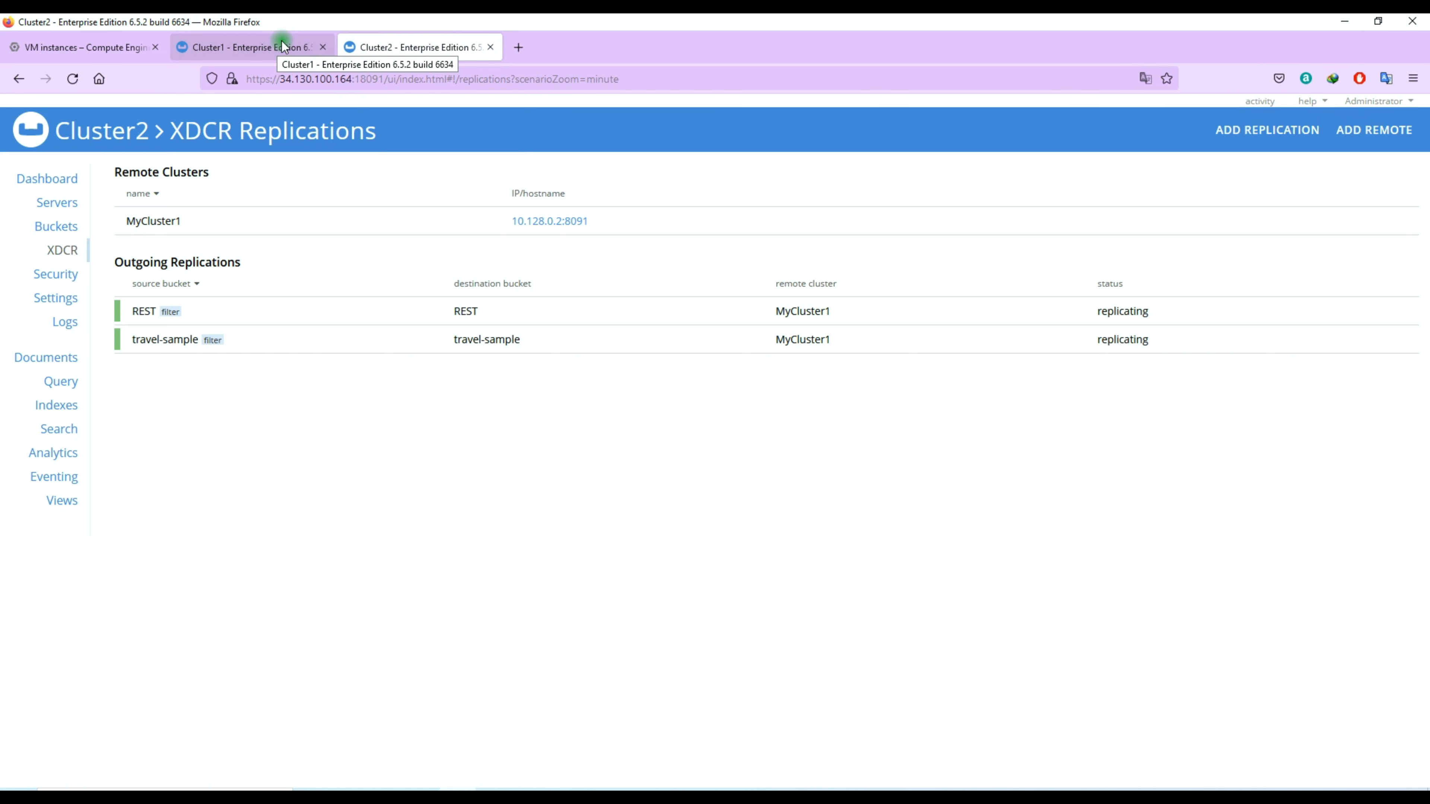